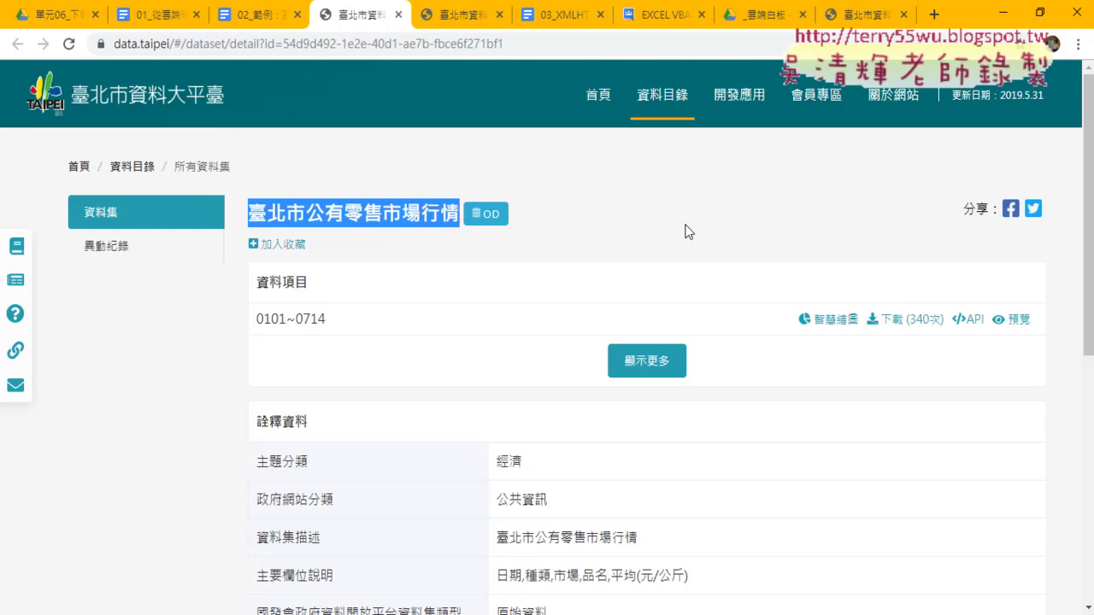
# Step: Expand the 使用統計 usage statistics into their 2019 line chart
pyautogui.scroll(-3, 689, 232)
pyautogui.scroll(-2, 937, 320)
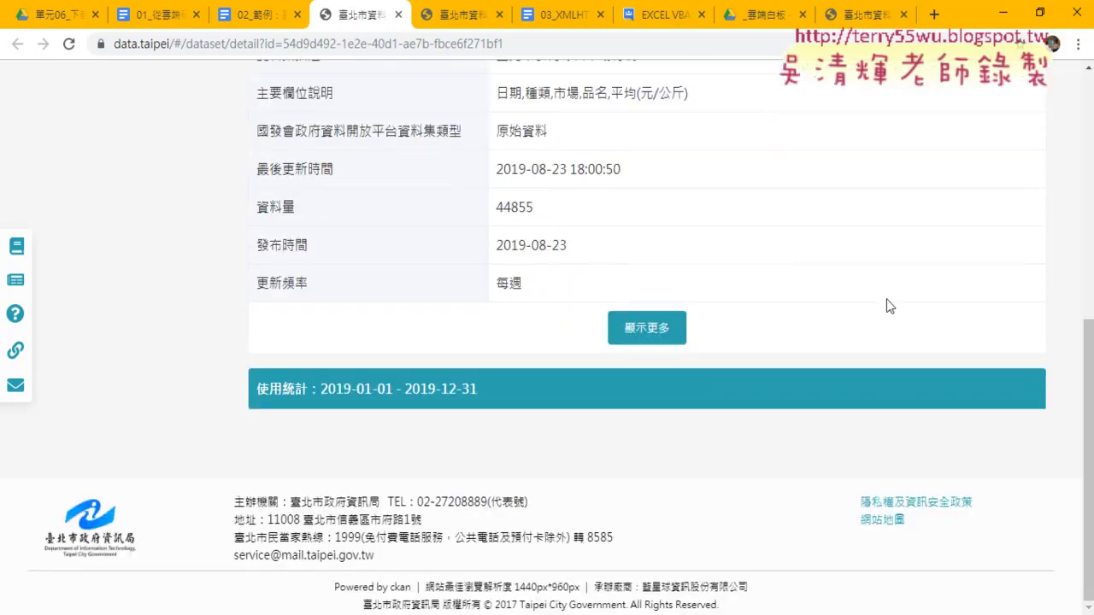
pyautogui.click(648, 330)
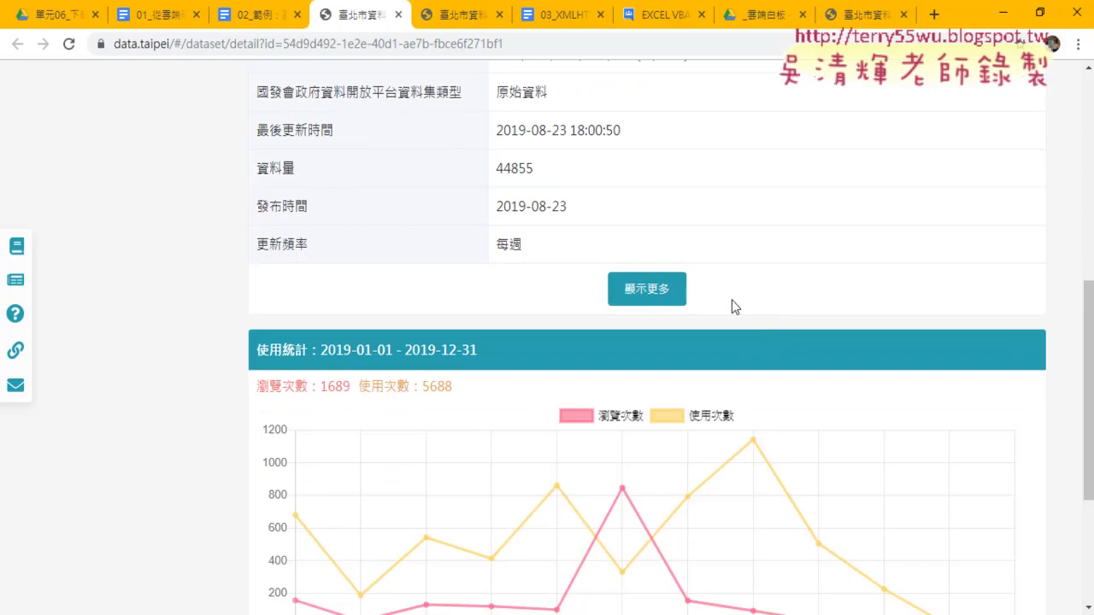
pyautogui.scroll(-3, 715, 285)
pyautogui.scroll(2, 966, 333)
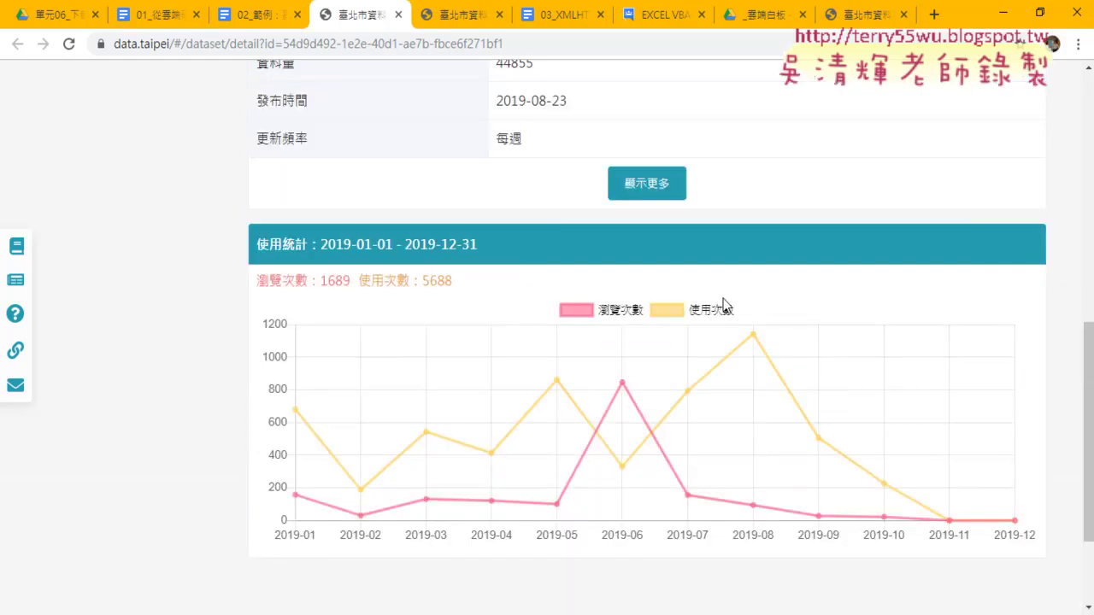
# Step: Show the remaining 詮釋資料 metadata rows and open the 0101~0714 data item preview
pyautogui.click(666, 210)
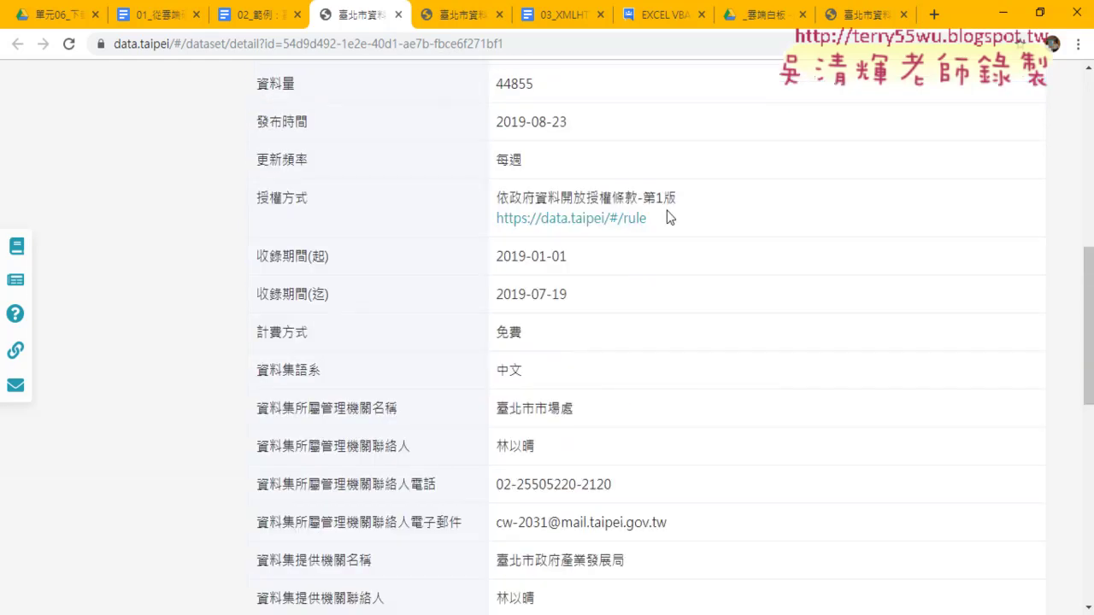
pyautogui.scroll(-3, 667, 219)
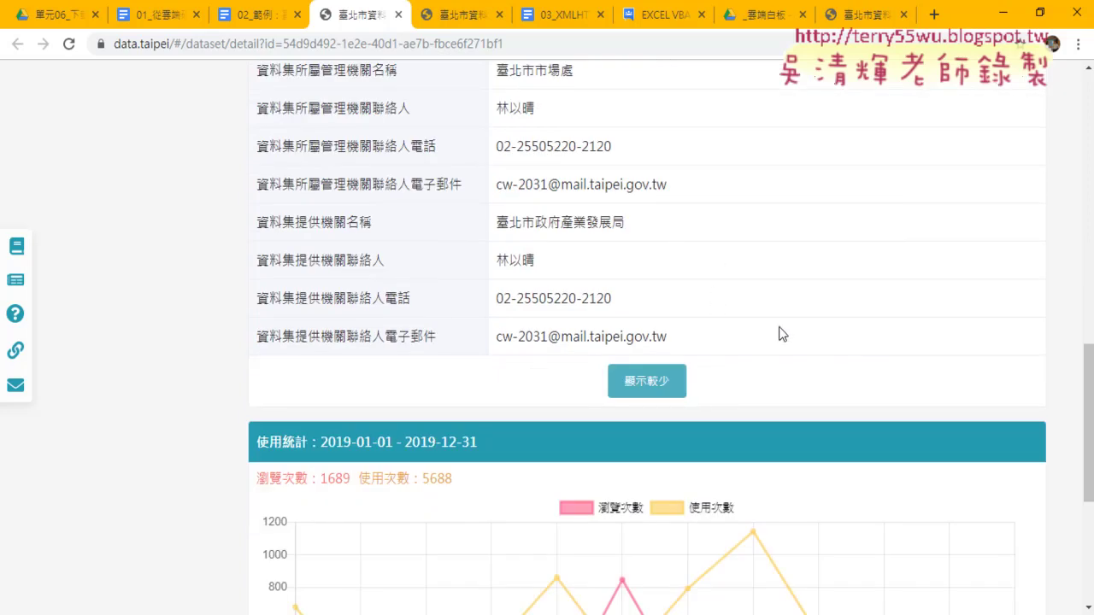
pyautogui.scroll(5, 781, 330)
pyautogui.scroll(3, 783, 333)
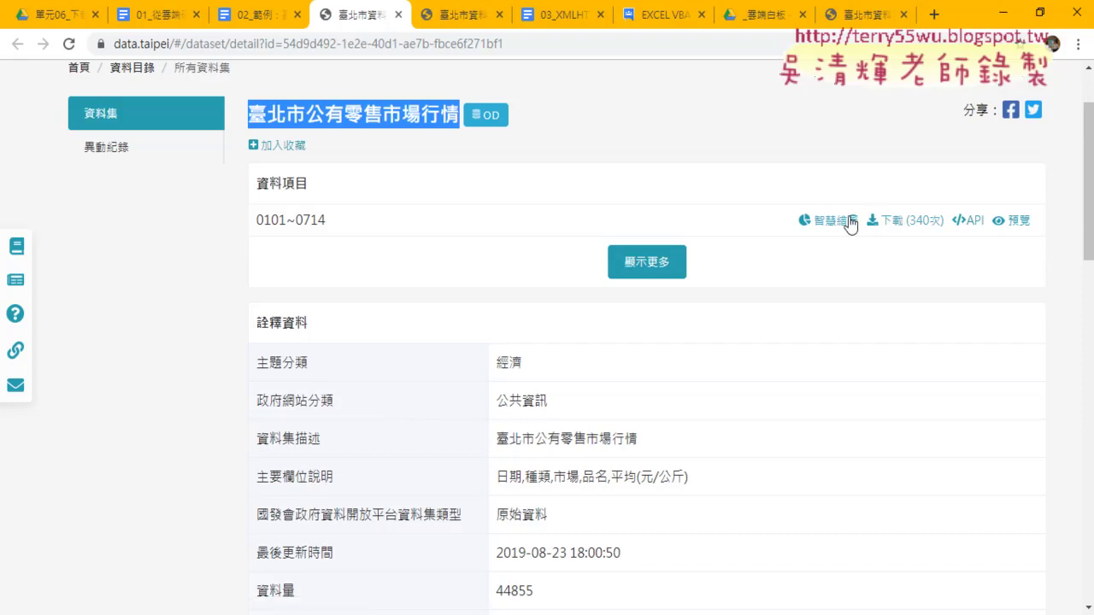
pyautogui.click(1019, 220)
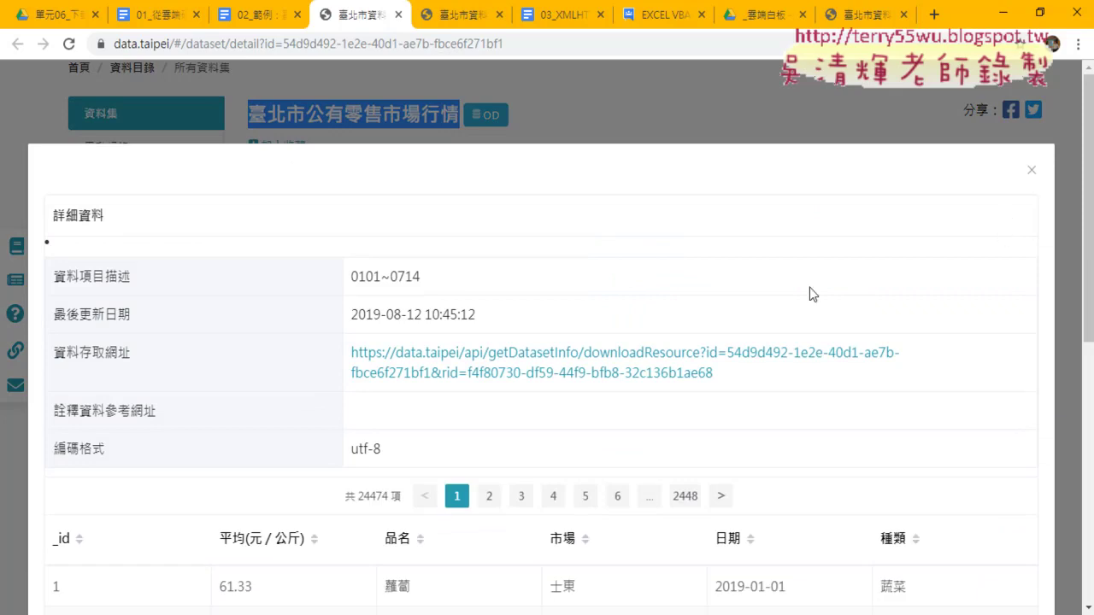
# Step: Select and copy the dataset's full 資料存取網址 download URL
pyautogui.scroll(-2, 795, 303)
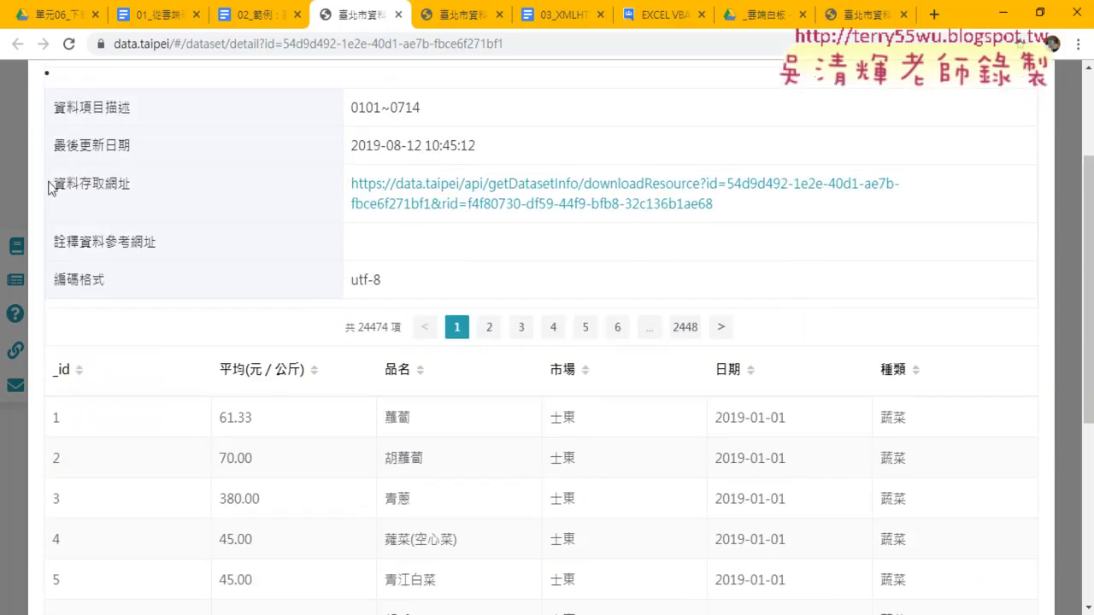
pyautogui.moveTo(49, 184); pyautogui.dragTo(237, 202)
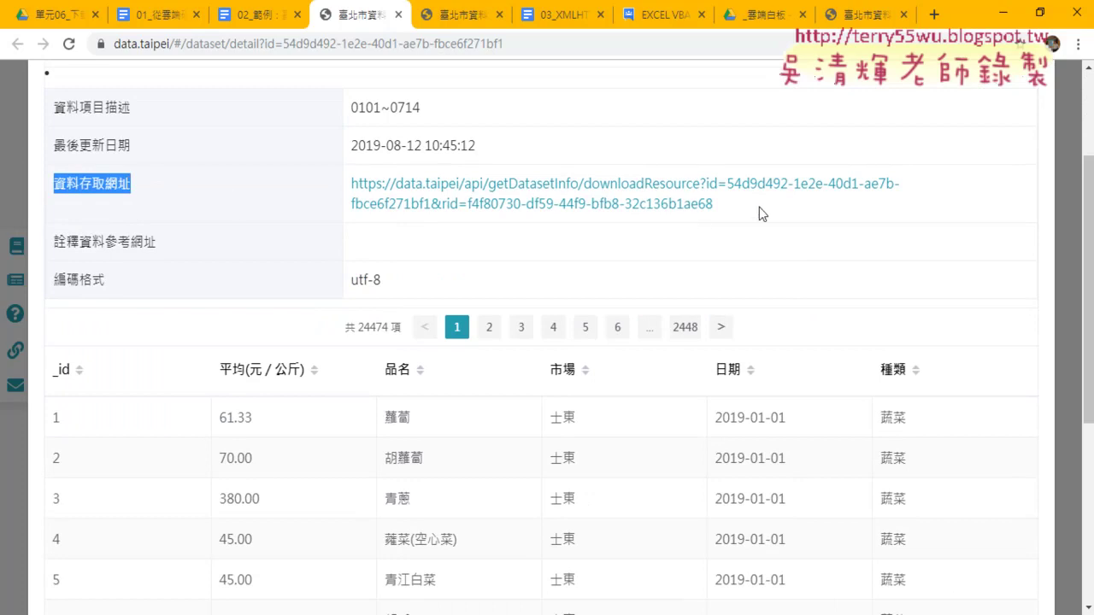
pyautogui.moveTo(759, 212); pyautogui.dragTo(349, 195)
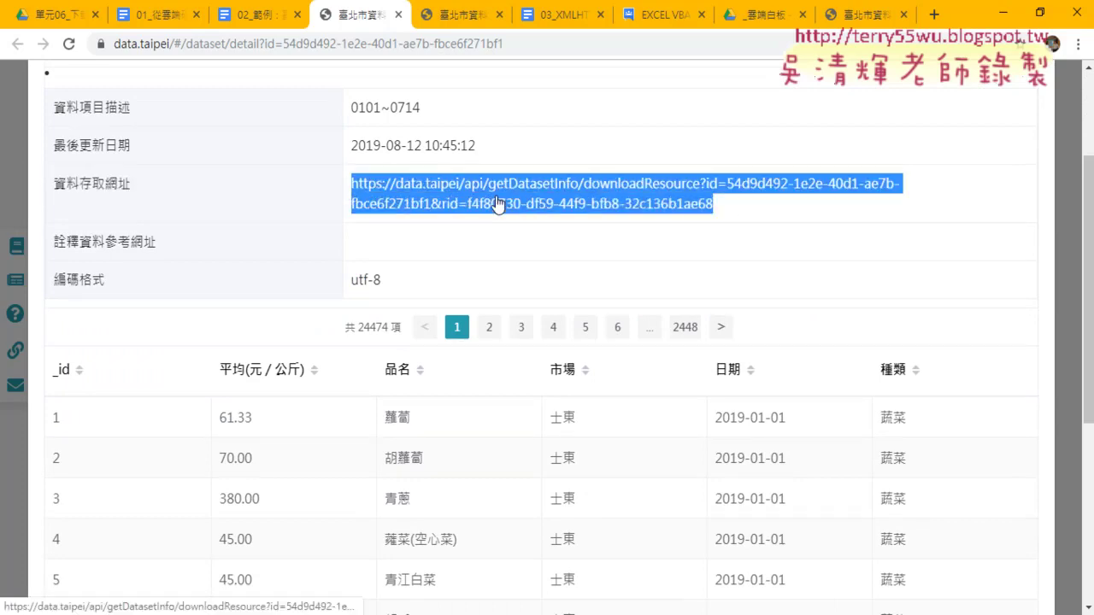
pyautogui.rightClick(507, 203)
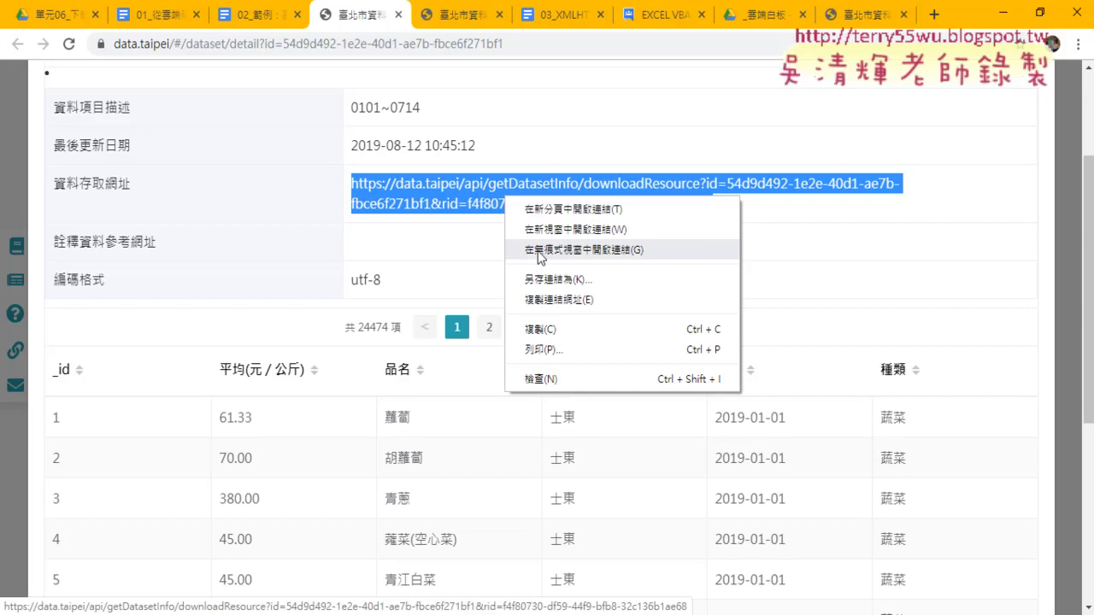
pyautogui.click(560, 329)
# Step: Load the copied URL in a new tab to download data_csv+(1) (1).csv and open it
pyautogui.click(934, 15)
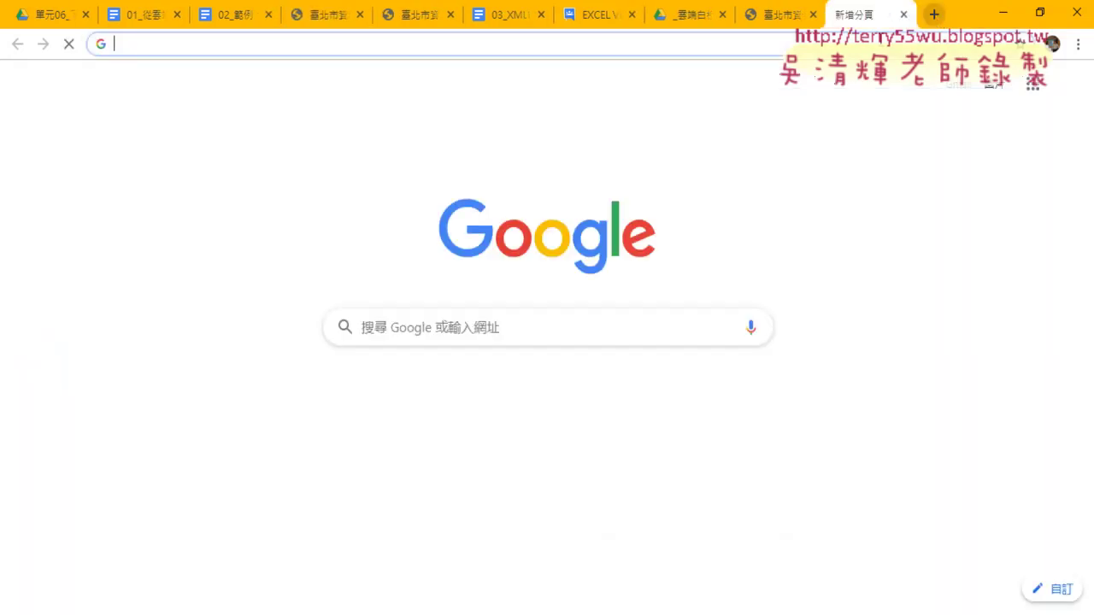
pyautogui.rightClick(940, 42)
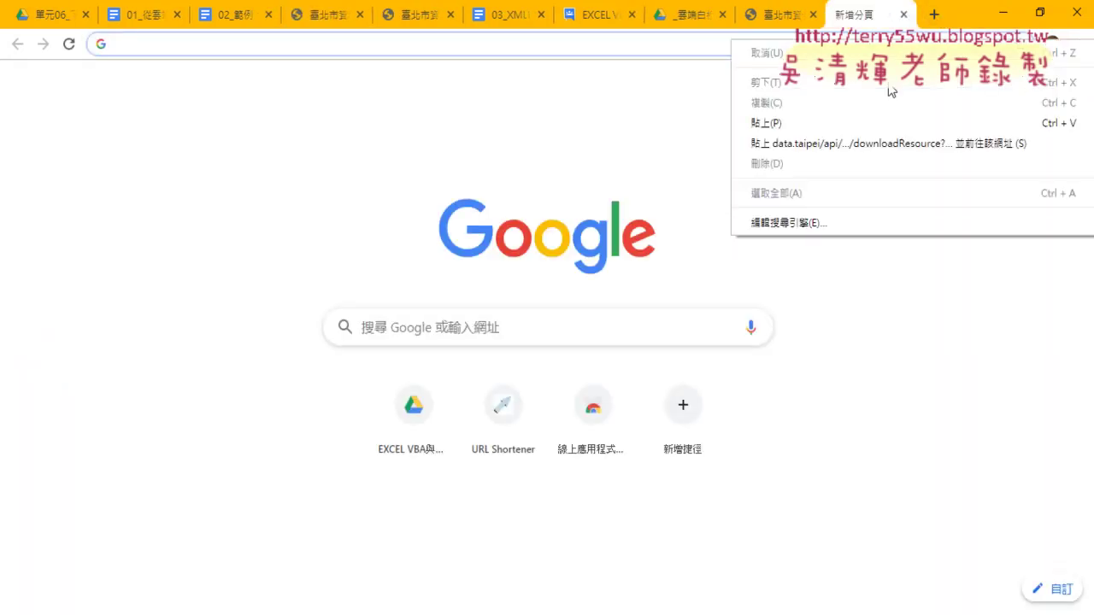
pyautogui.click(819, 145)
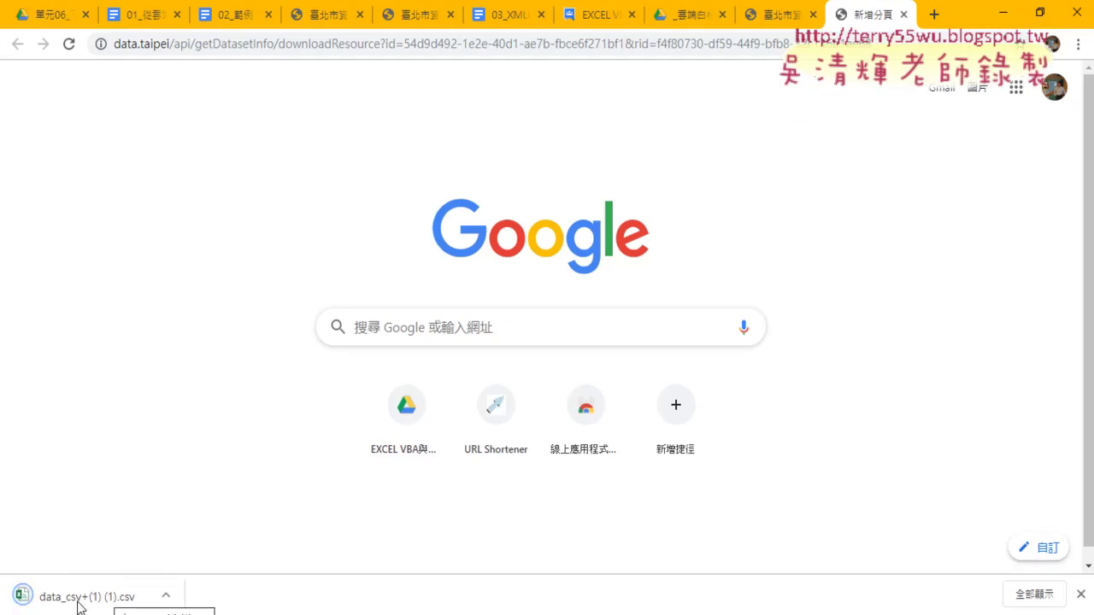
pyautogui.click(166, 603)
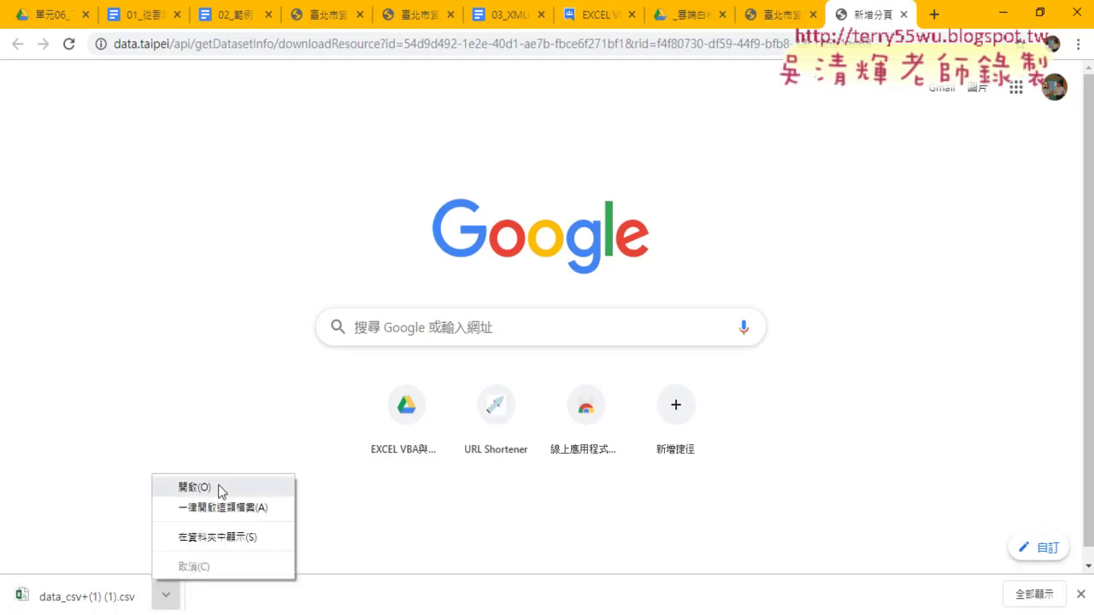
pyautogui.click(220, 489)
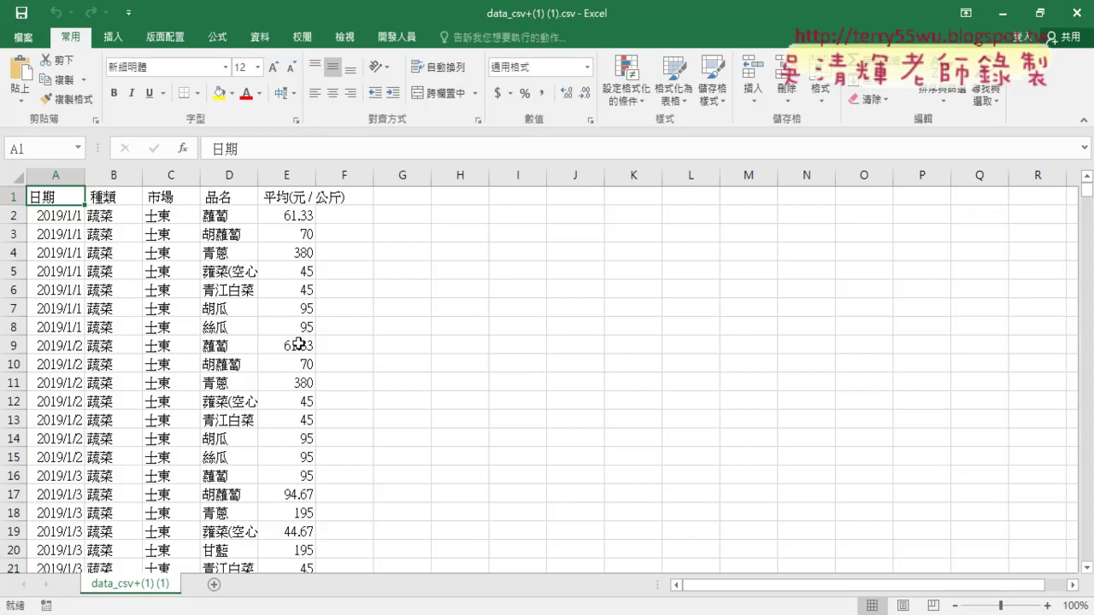
# Step: Add sheet 工作表6 to 問題05.xlsx and move it after the CSV sheet
pyautogui.click(1075, 12)
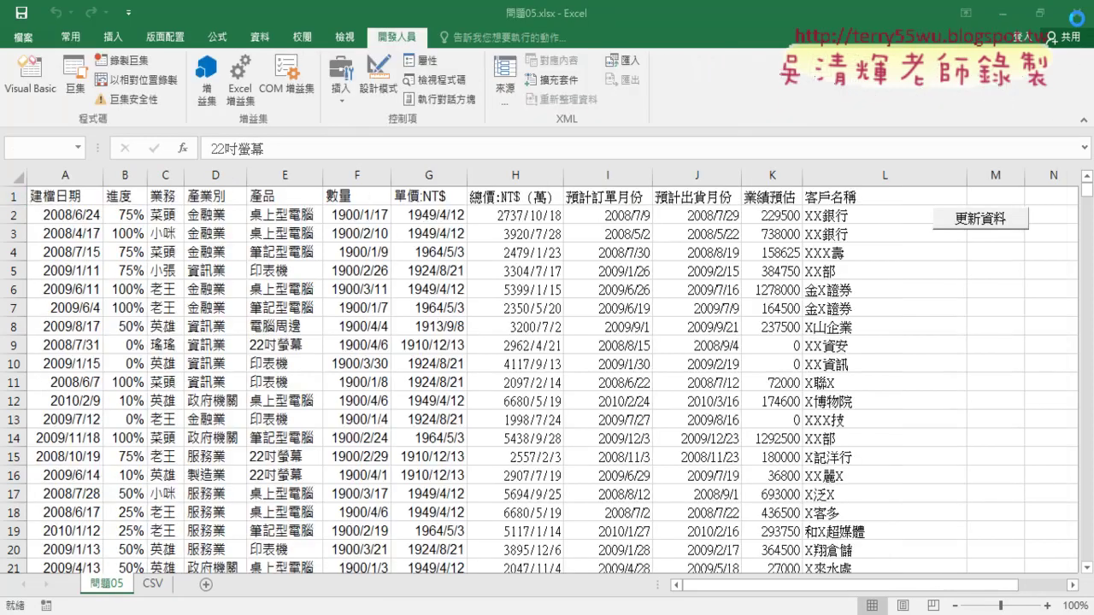
pyautogui.click(206, 584)
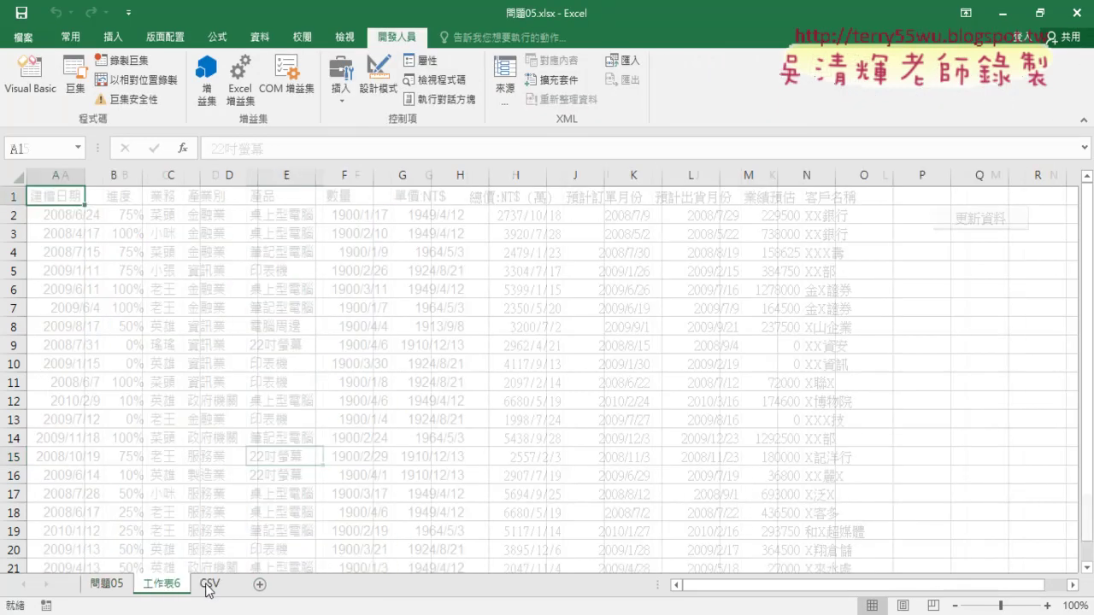
pyautogui.moveTo(183, 584); pyautogui.dragTo(236, 584)
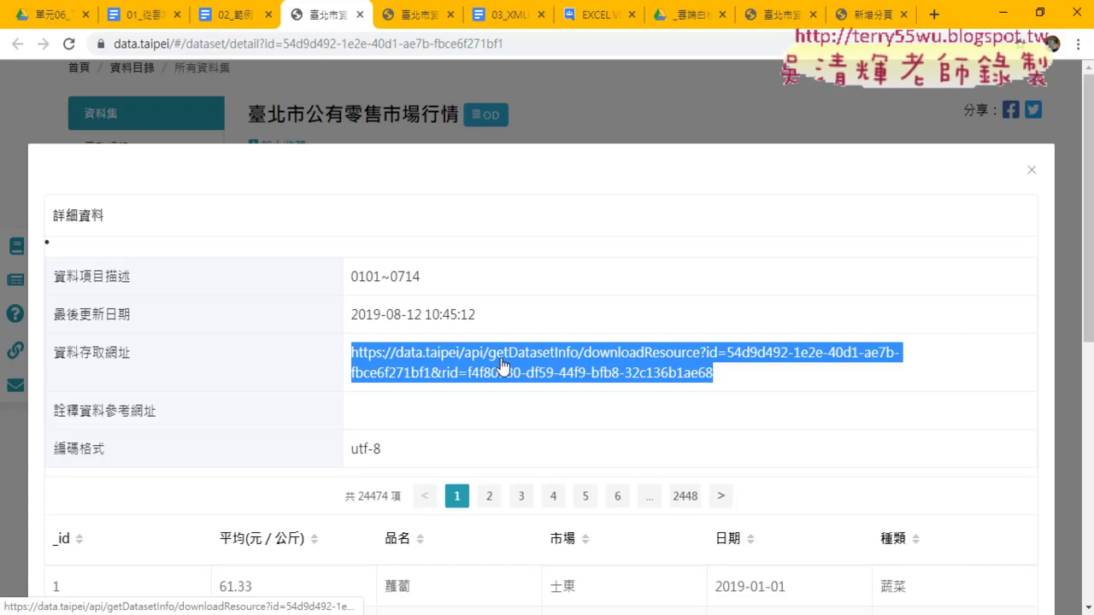
pyautogui.scroll(-2, 501, 367)
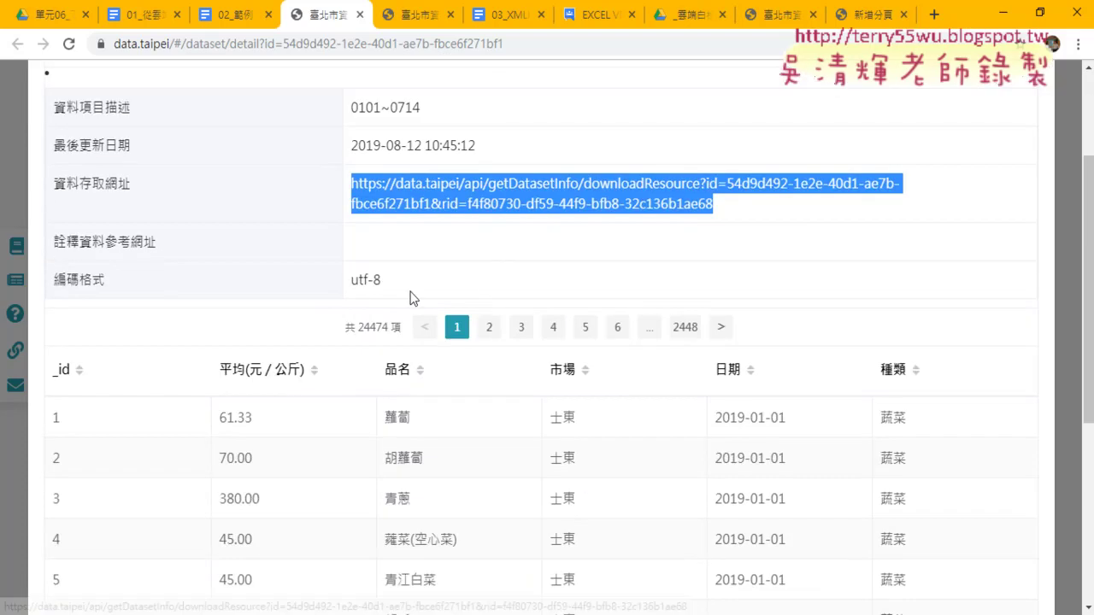
pyautogui.moveTo(383, 280); pyautogui.dragTo(351, 286)
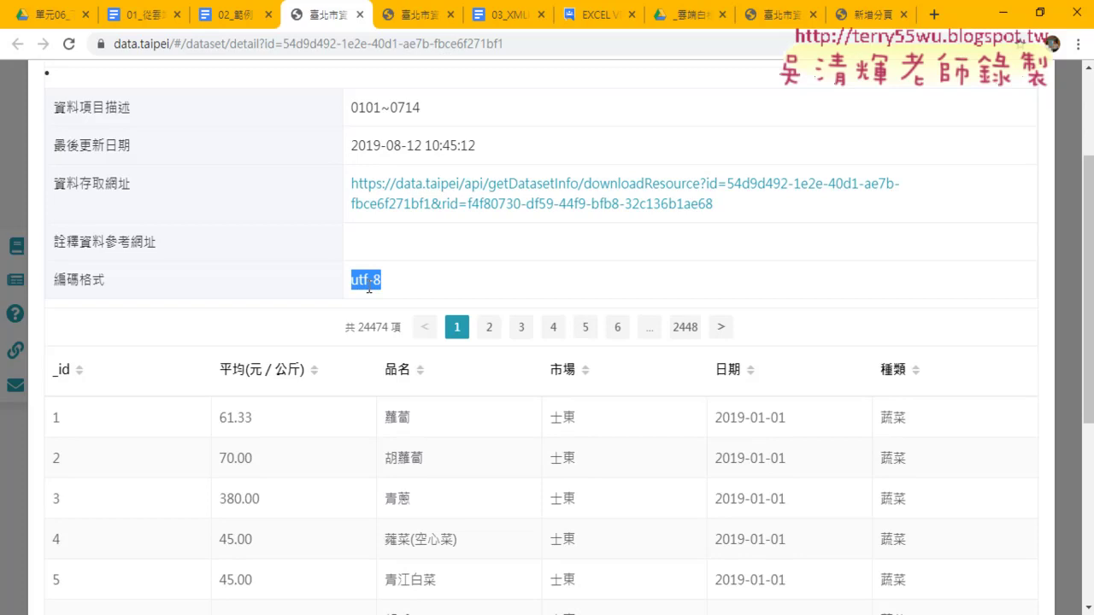
pyautogui.moveTo(381, 283); pyautogui.dragTo(368, 283)
# Step: Copy the dataset's full download URL again
pyautogui.moveTo(714, 206); pyautogui.dragTo(351, 183)
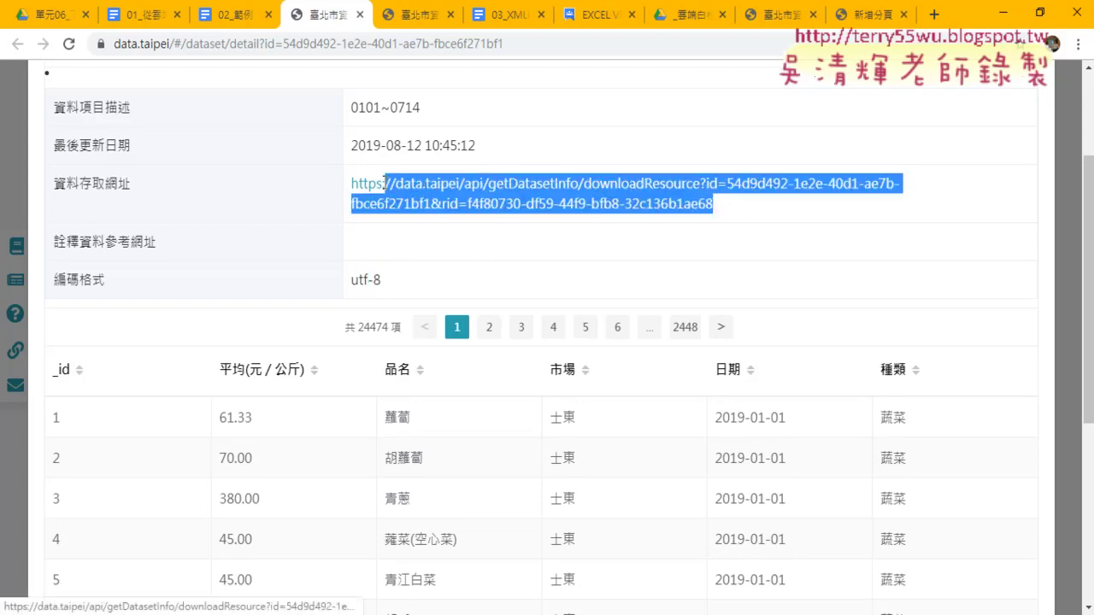
pyautogui.rightClick(422, 193)
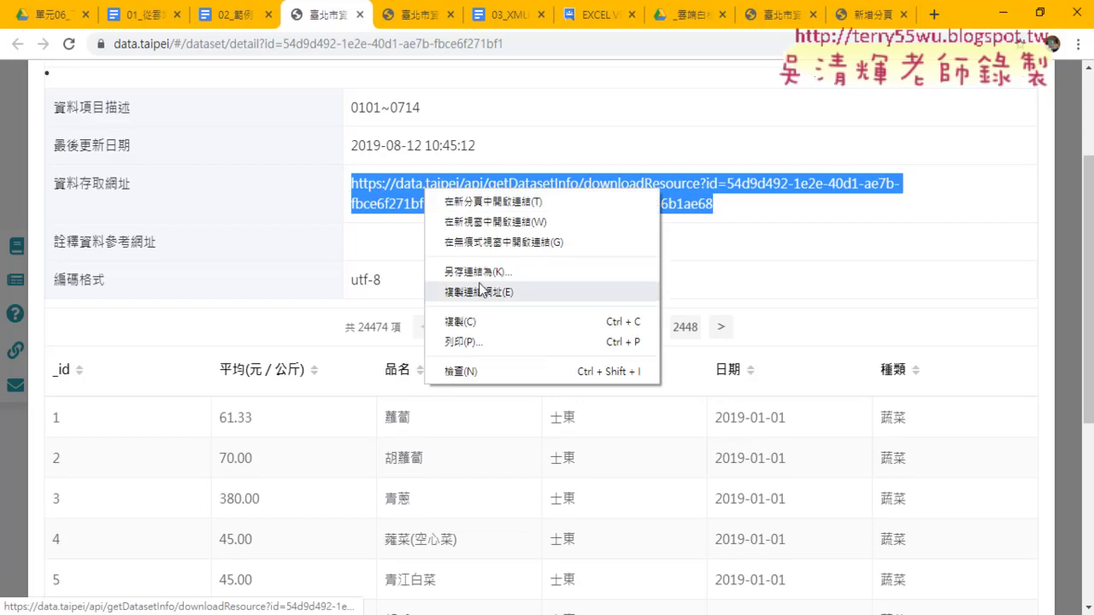
pyautogui.click(482, 322)
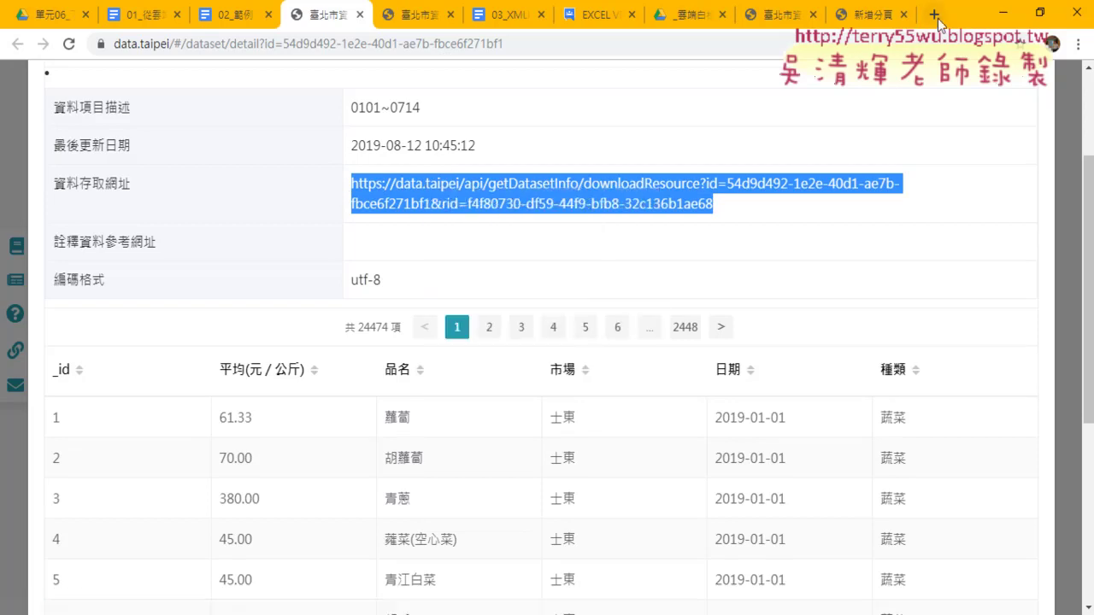
# Step: Paste the URL in a new tab to download data_csv+(1) (2).csv and show it in its folder
pyautogui.hotkey('ctrl', 't')
pyautogui.rightClick(732, 43)
pyautogui.click(855, 143)
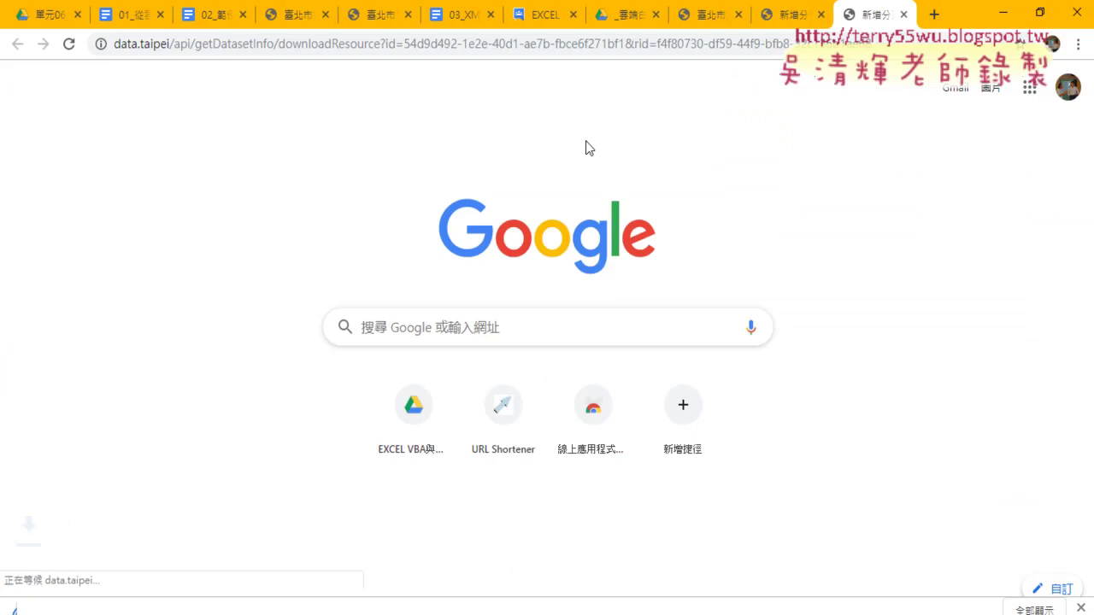
pyautogui.click(165, 595)
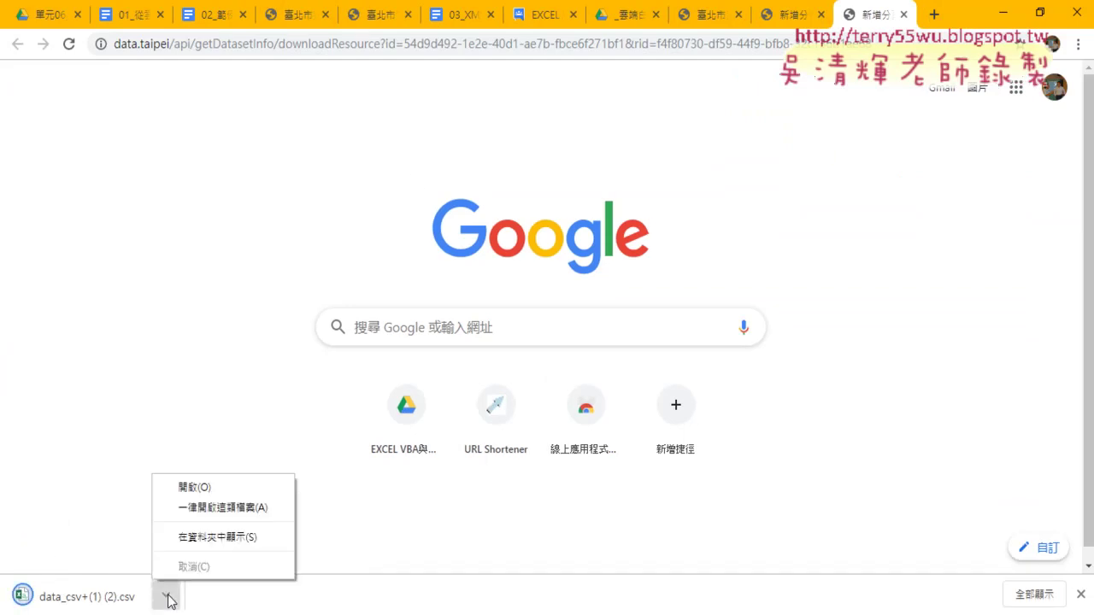
pyautogui.click(224, 544)
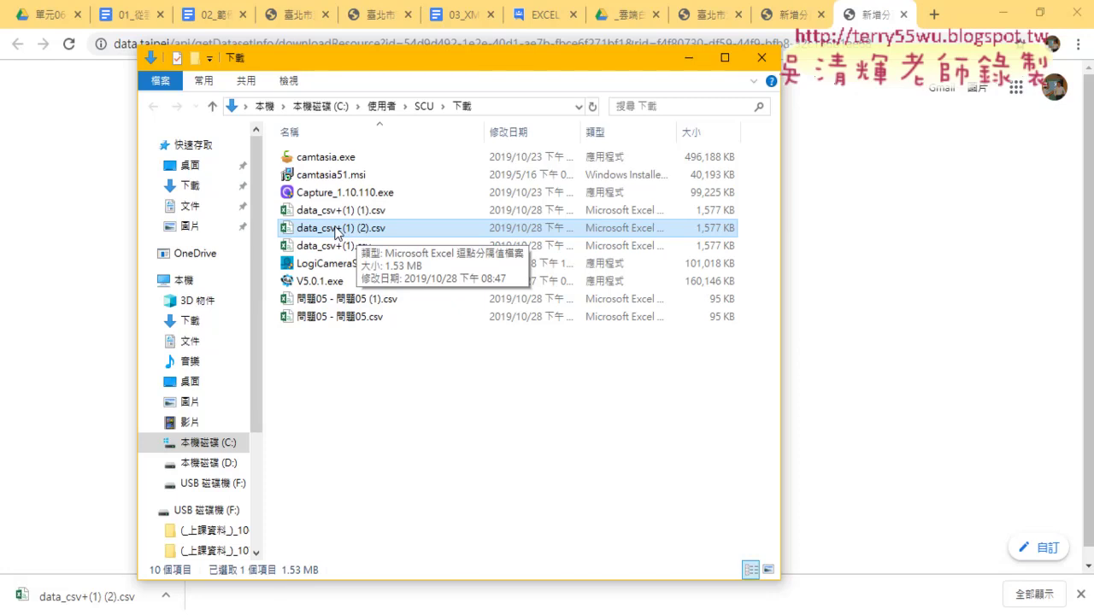
# Step: Open data_csv+(1) (2).csv in Notepad and move the Notepad window up and right
pyautogui.rightClick(337, 233)
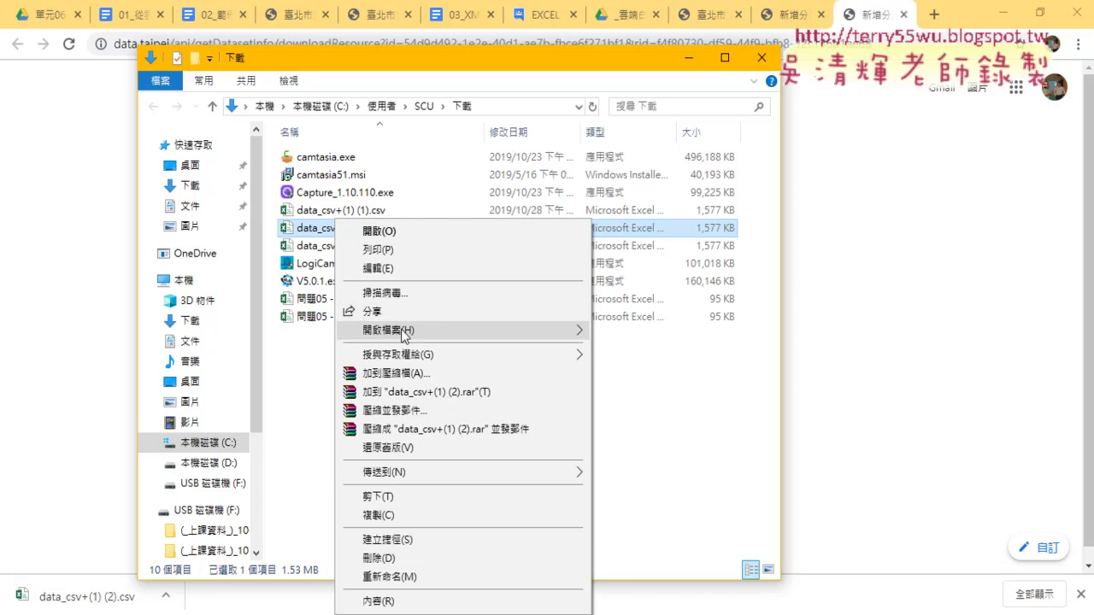
pyautogui.moveTo(461, 330)
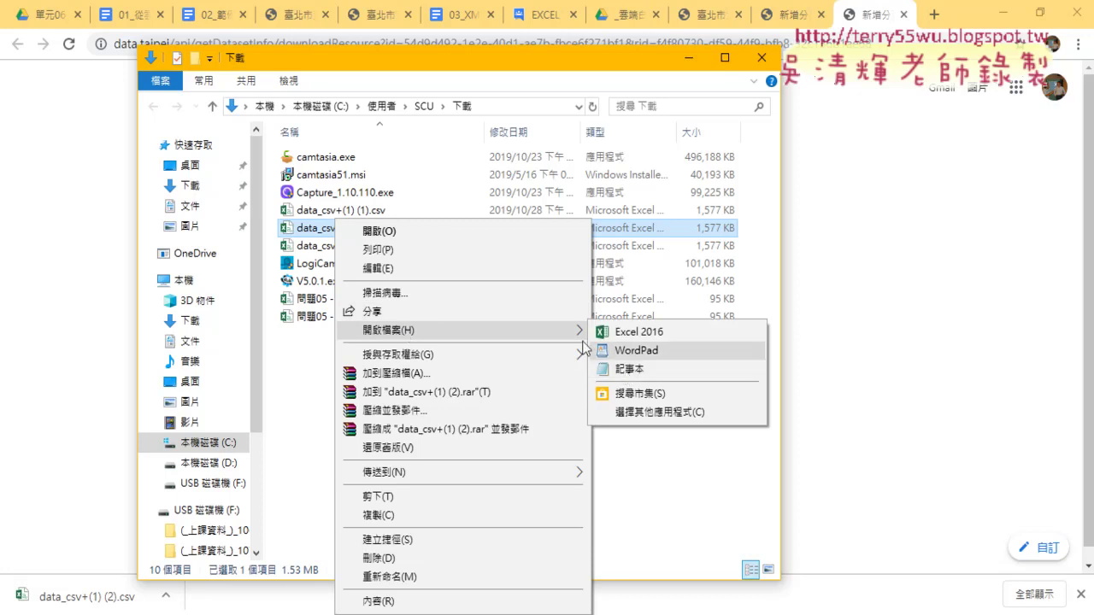
pyautogui.click(494, 268)
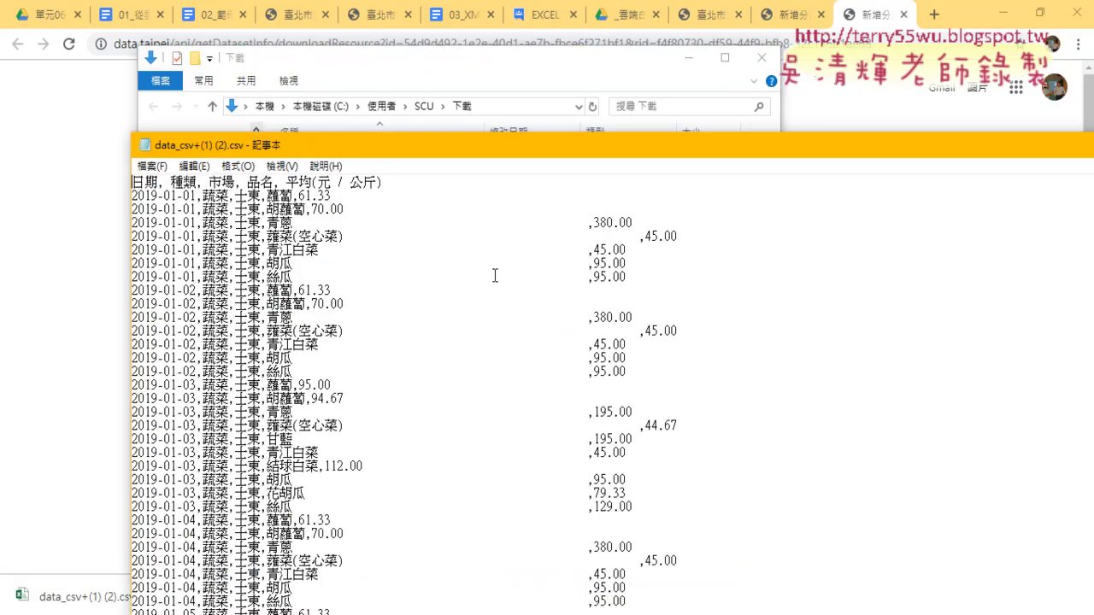
pyautogui.doubleClick(143, 147)
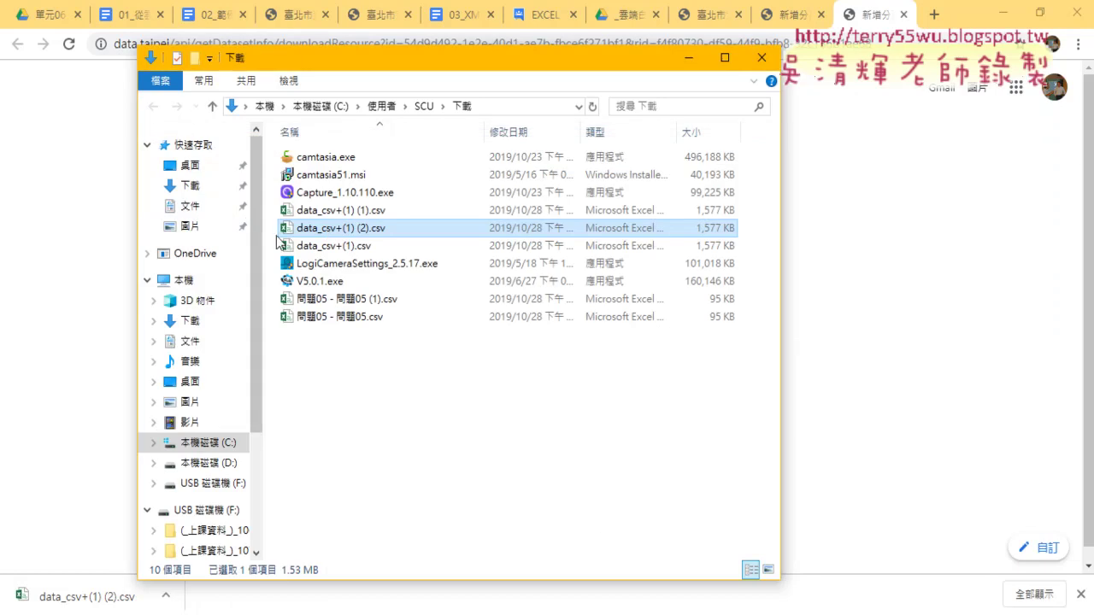
pyautogui.rightClick(332, 227)
pyautogui.moveTo(460, 330)
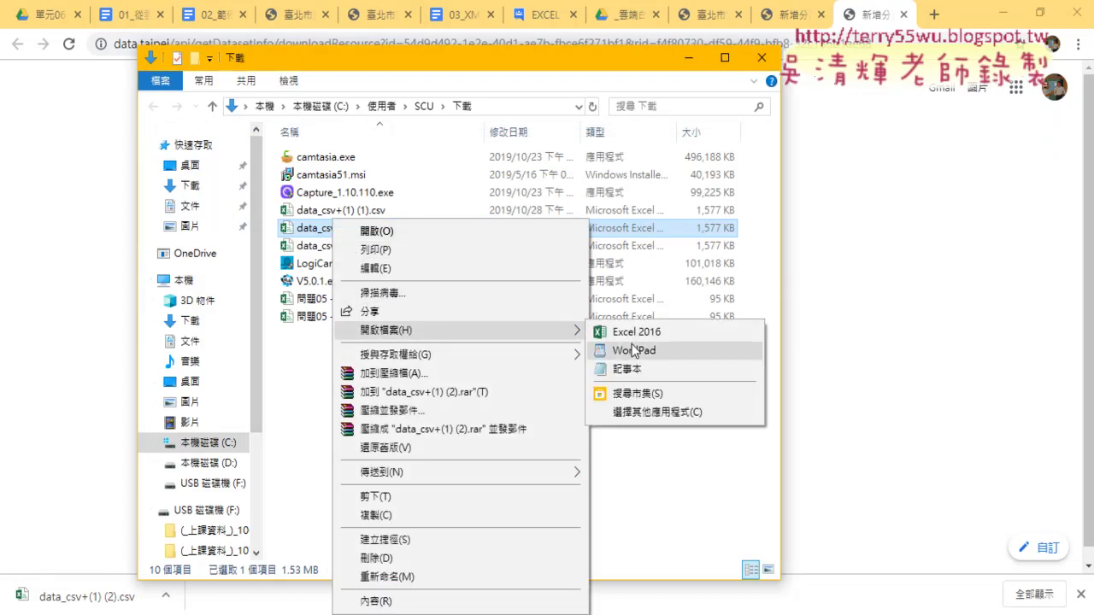
pyautogui.click(667, 369)
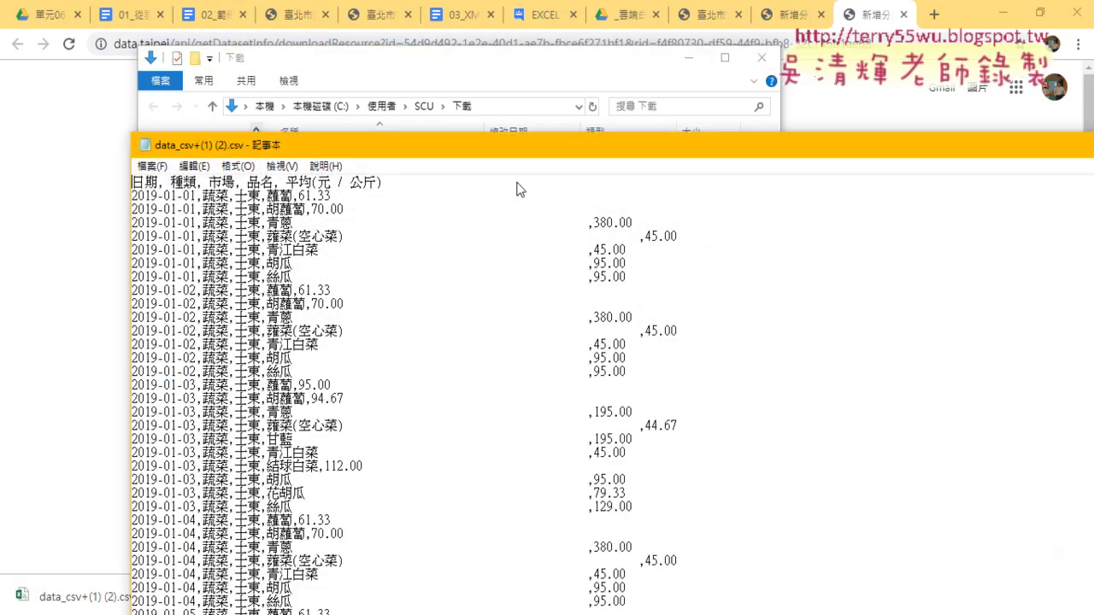
pyautogui.moveTo(438, 141); pyautogui.dragTo(562, 14)
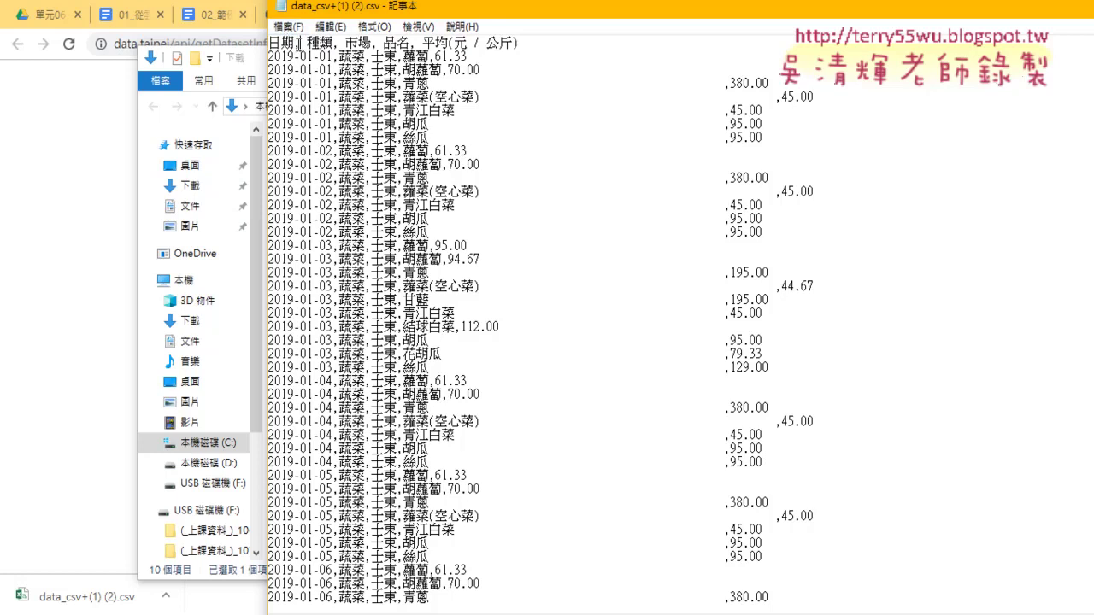
# Step: Highlight the separator after 種類 in the header and the gap before 380.00 on line 4
pyautogui.moveTo(337, 43); pyautogui.dragTo(340, 56)
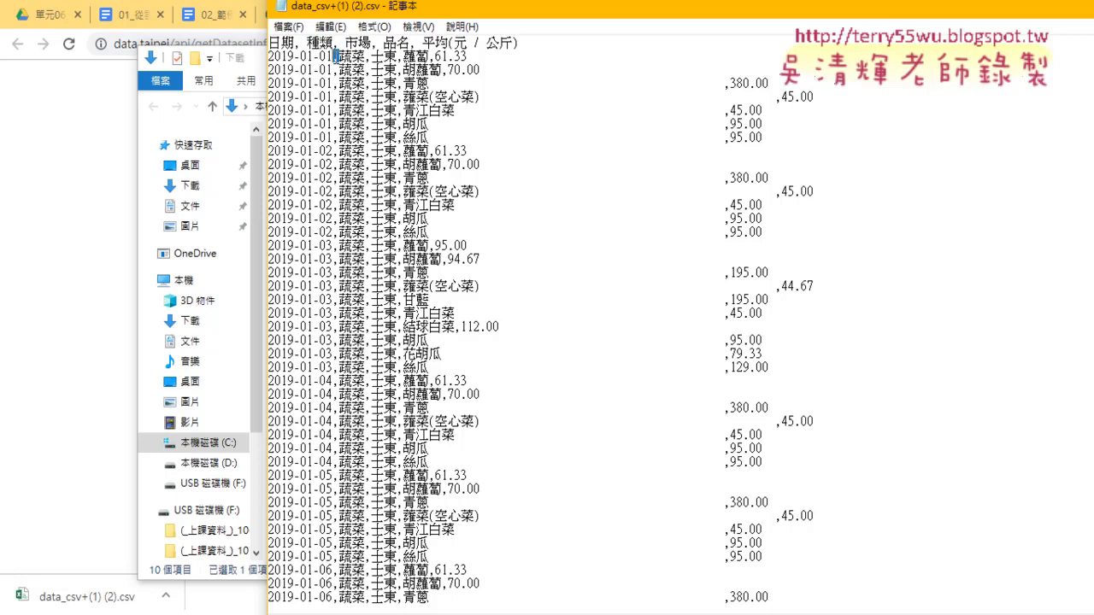
pyautogui.click(484, 70)
pyautogui.moveTo(436, 81); pyautogui.dragTo(724, 83)
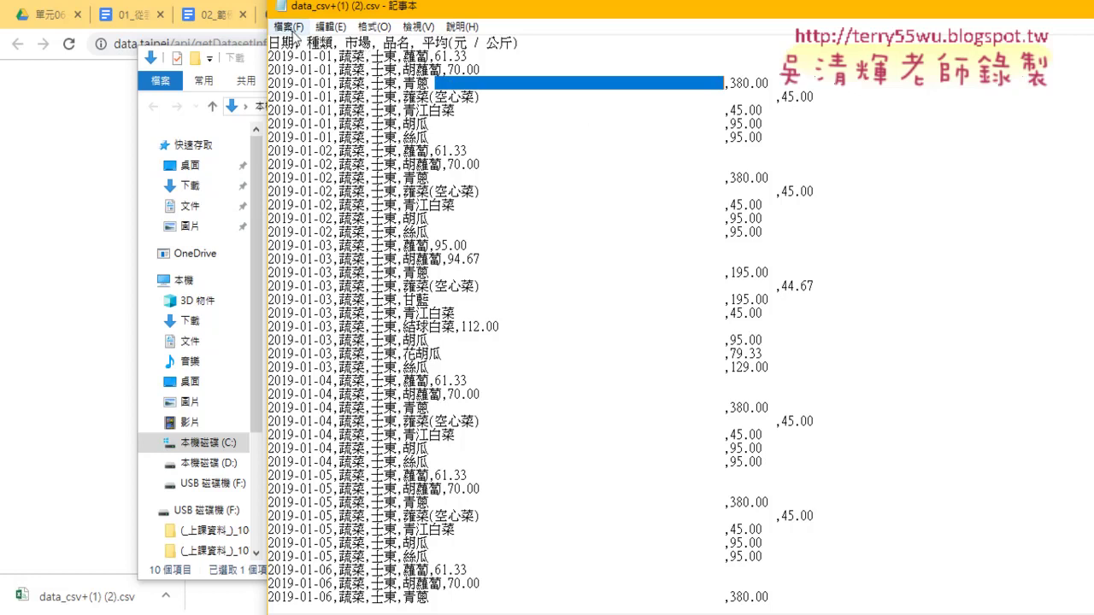
pyautogui.click(288, 27)
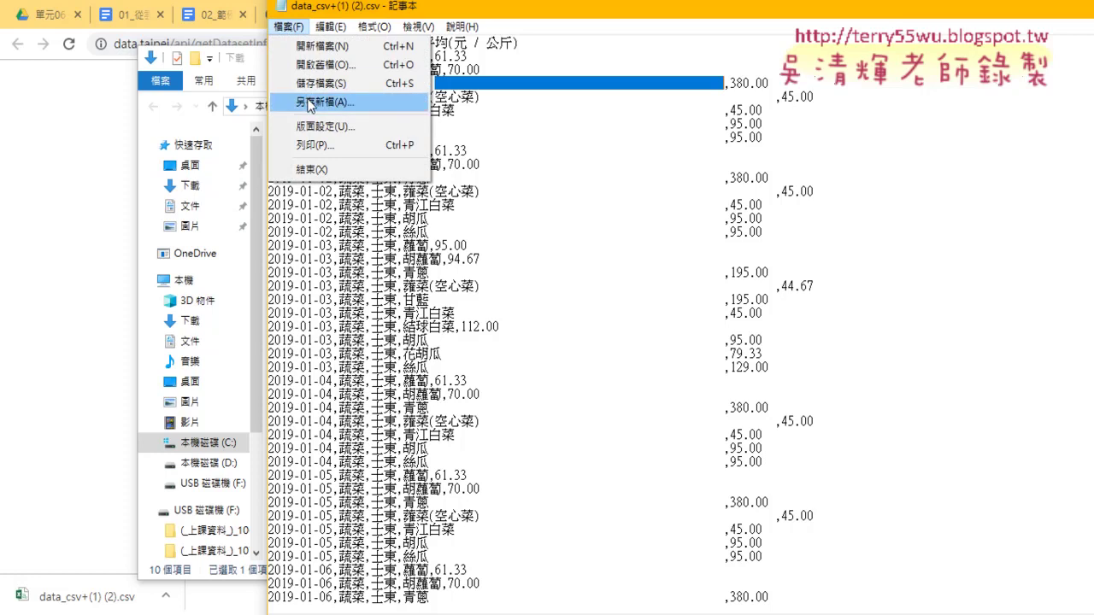
# Step: Open Save As for the CSV and mark its current ANSI encoding setting
pyautogui.click(310, 103)
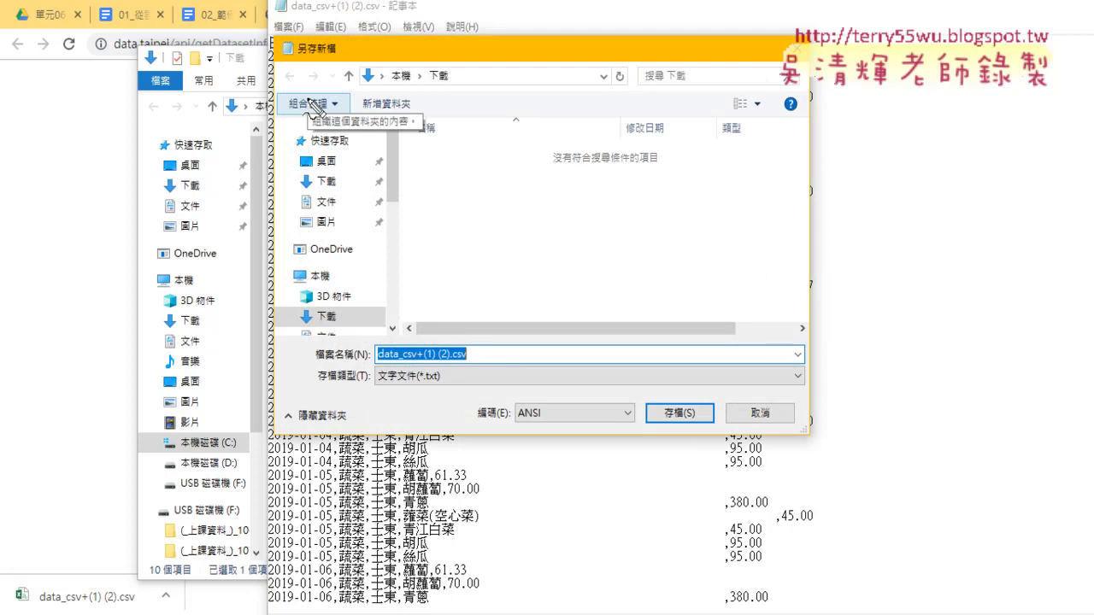
pyautogui.moveTo(550, 429); pyautogui.dragTo(597, 408)
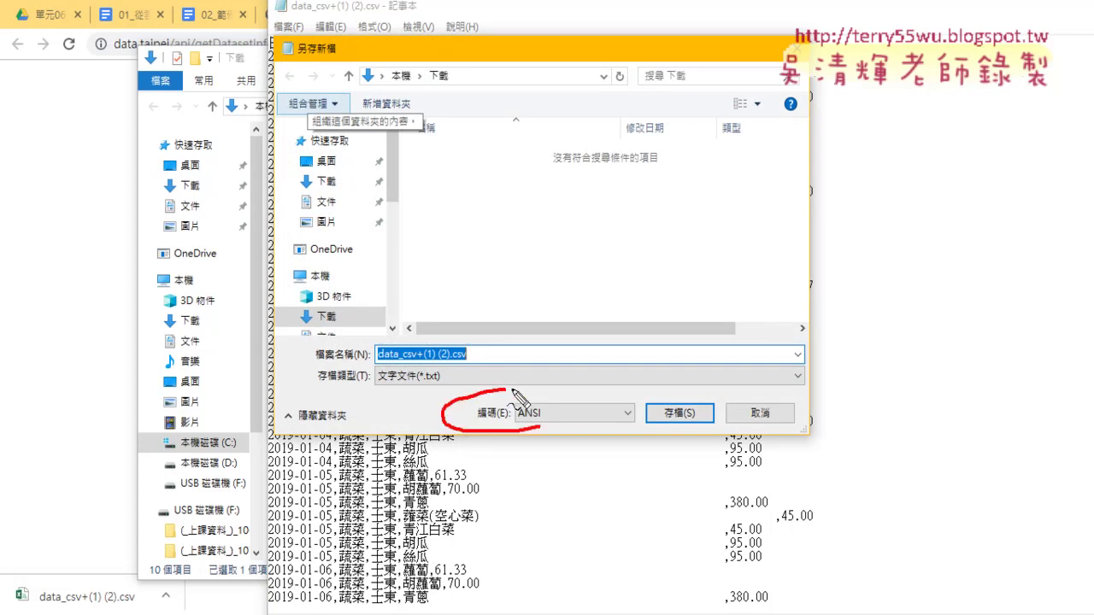
pyautogui.moveTo(612, 270); pyautogui.dragTo(548, 393)
pyautogui.moveTo(547, 341); pyautogui.dragTo(589, 357)
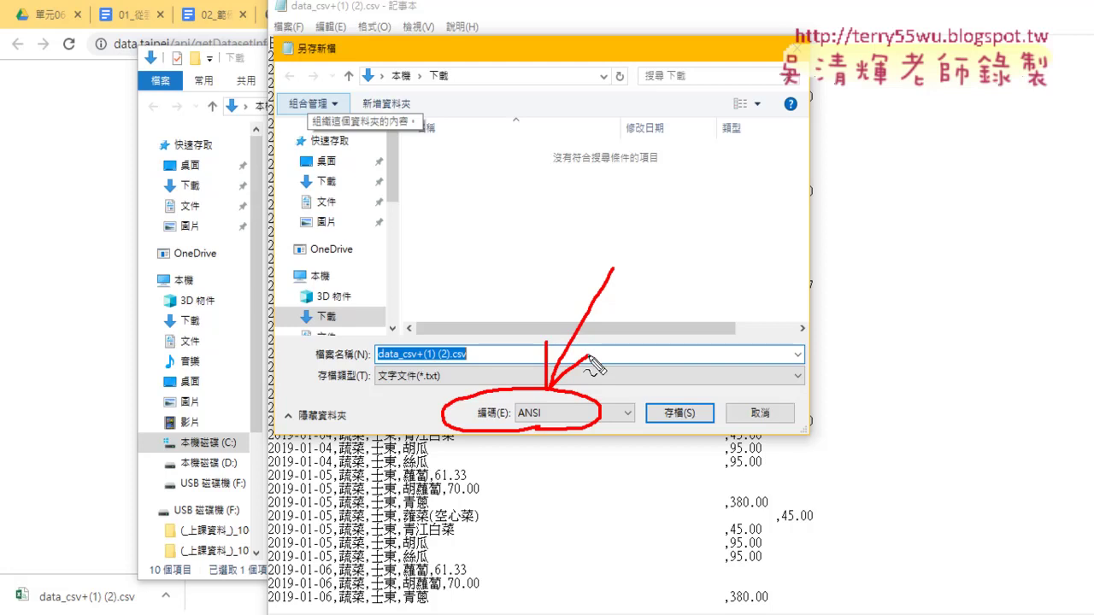
pyautogui.press('Escape')
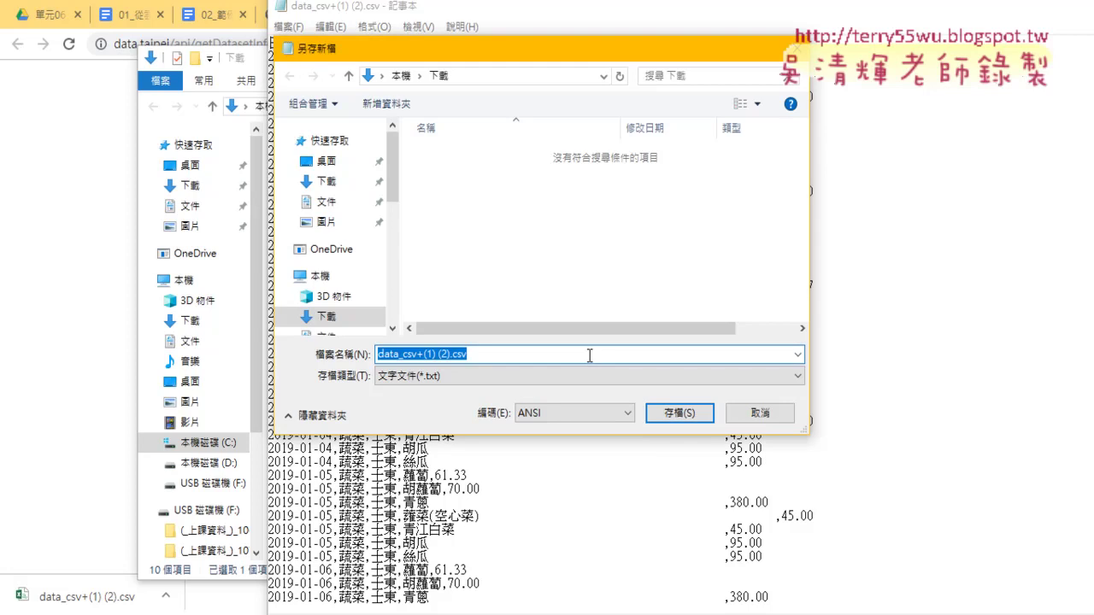
# Step: List the 編碼 choices and circle UTF-8 and ANSI for comparison
pyautogui.click(582, 414)
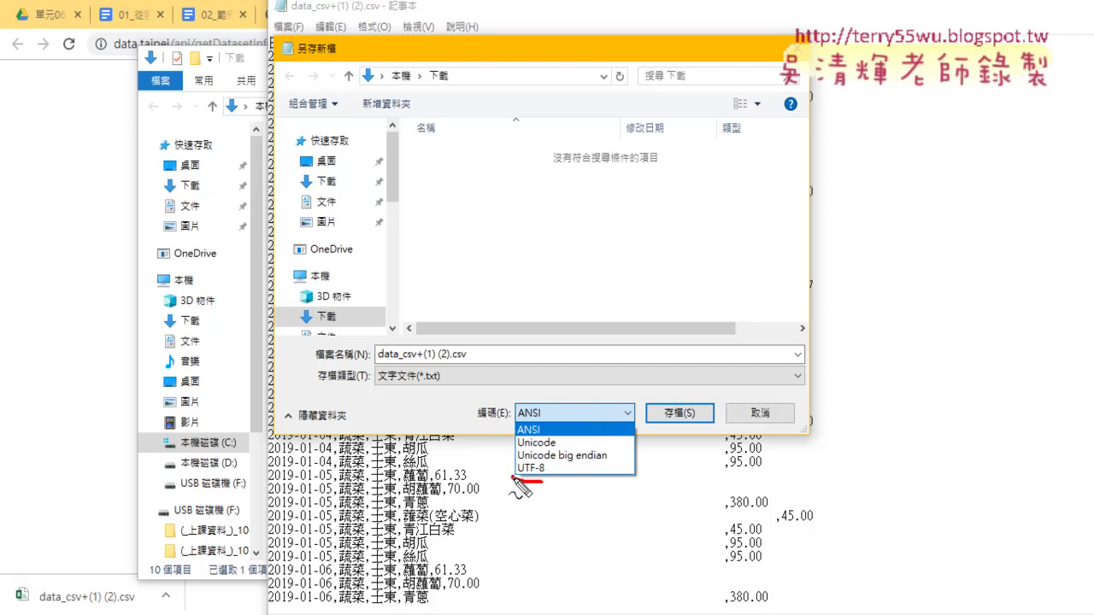
pyautogui.moveTo(551, 464)
pyautogui.mouseDown()
pyautogui.moveTo(518, 466)
pyautogui.moveTo(536, 481)
pyautogui.mouseUp()
pyautogui.moveTo(551, 424)
pyautogui.mouseDown()
pyautogui.moveTo(516, 436)
pyautogui.moveTo(553, 428)
pyautogui.mouseUp()
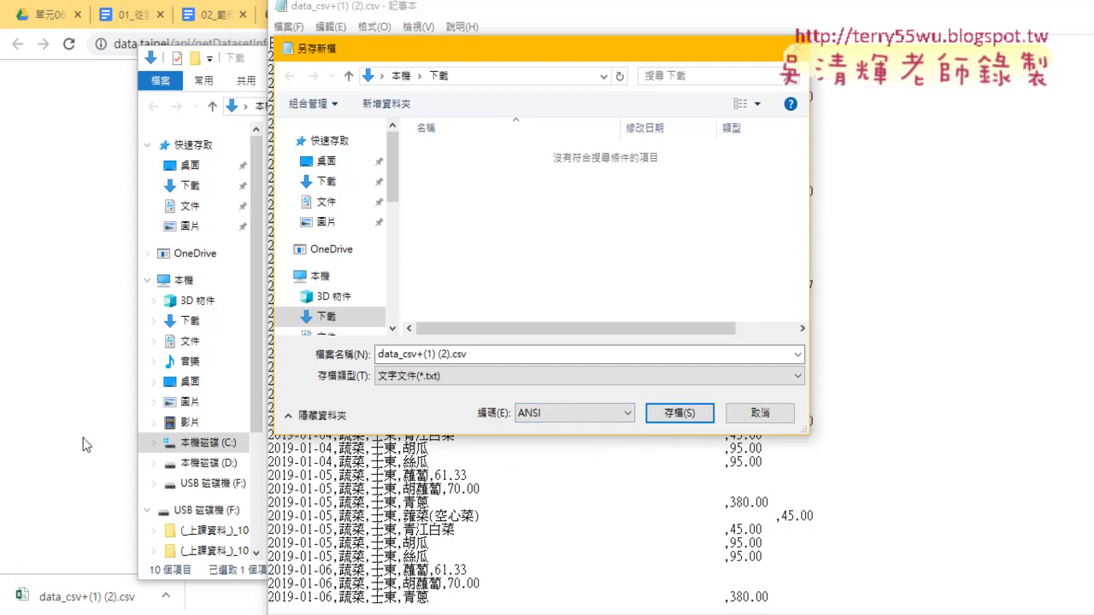
# Step: Return to 問題05.xlsx and check the CSV and 北市市場行情 sheets
pyautogui.click(329, 611)
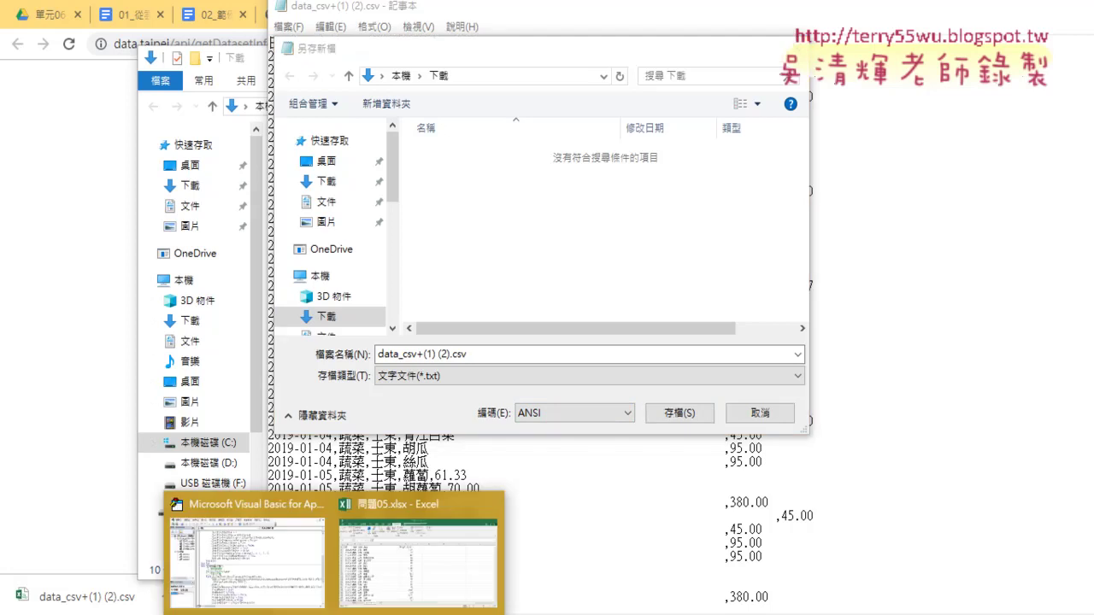
pyautogui.click(389, 560)
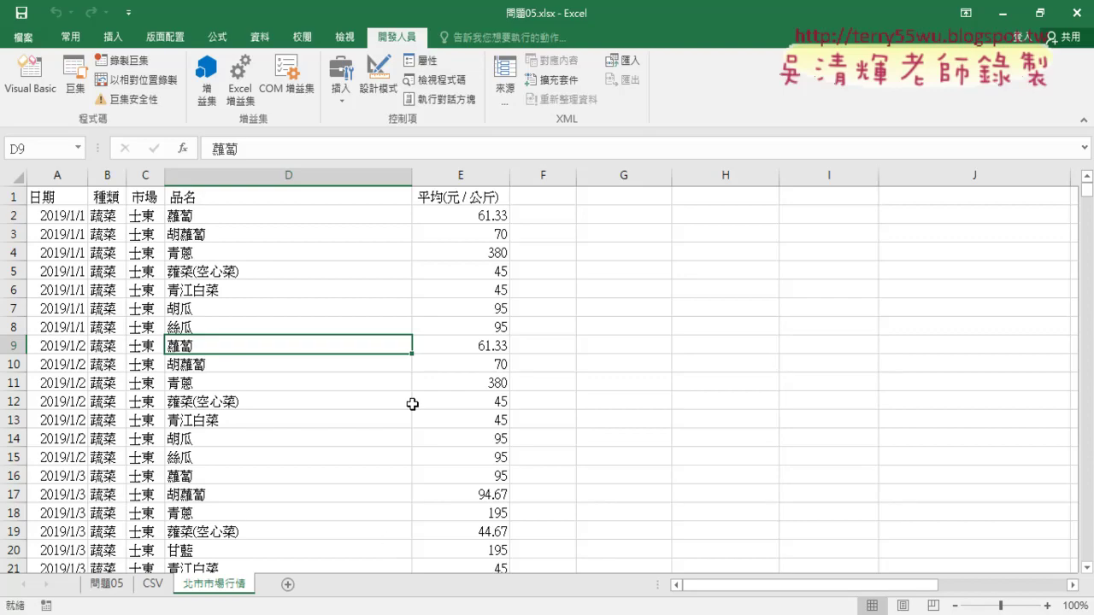
pyautogui.click(155, 584)
pyautogui.click(209, 585)
# Step: Step into the 北市市場行情 macro with F8 and widen the editor to show the full URL
pyautogui.click(36, 90)
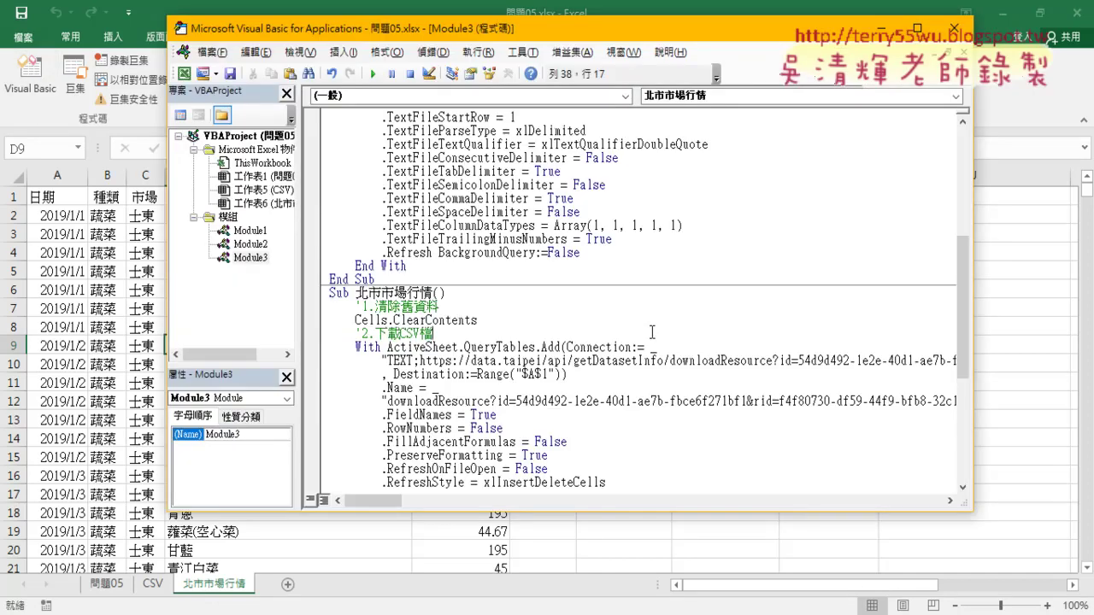
pyautogui.scroll(-2, 657, 330)
pyautogui.click(550, 321)
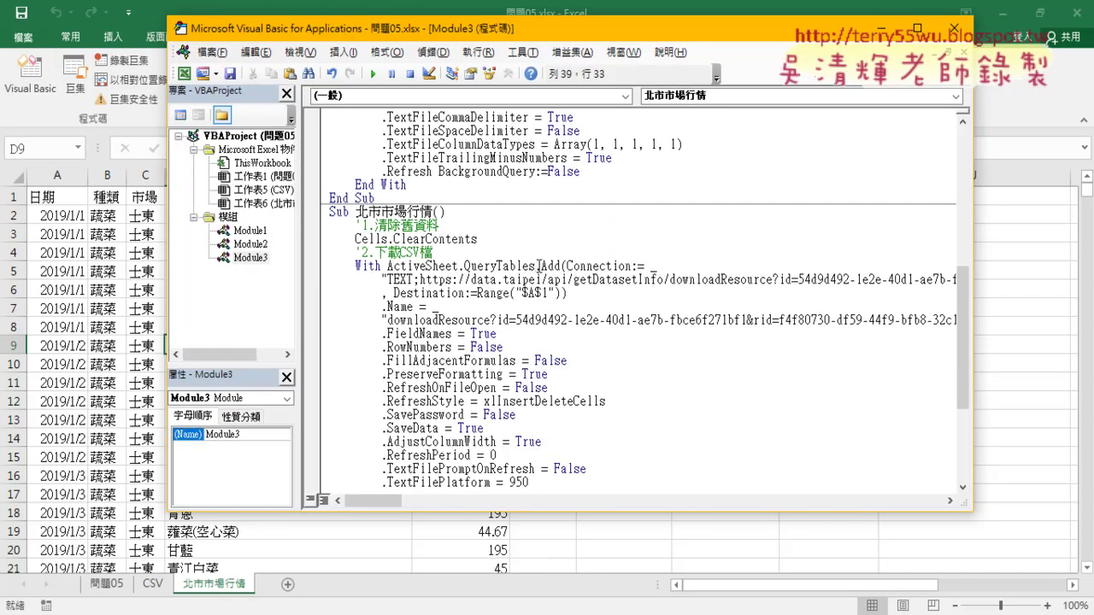
pyautogui.press('F8')
pyautogui.press('F8')
pyautogui.press('F8')
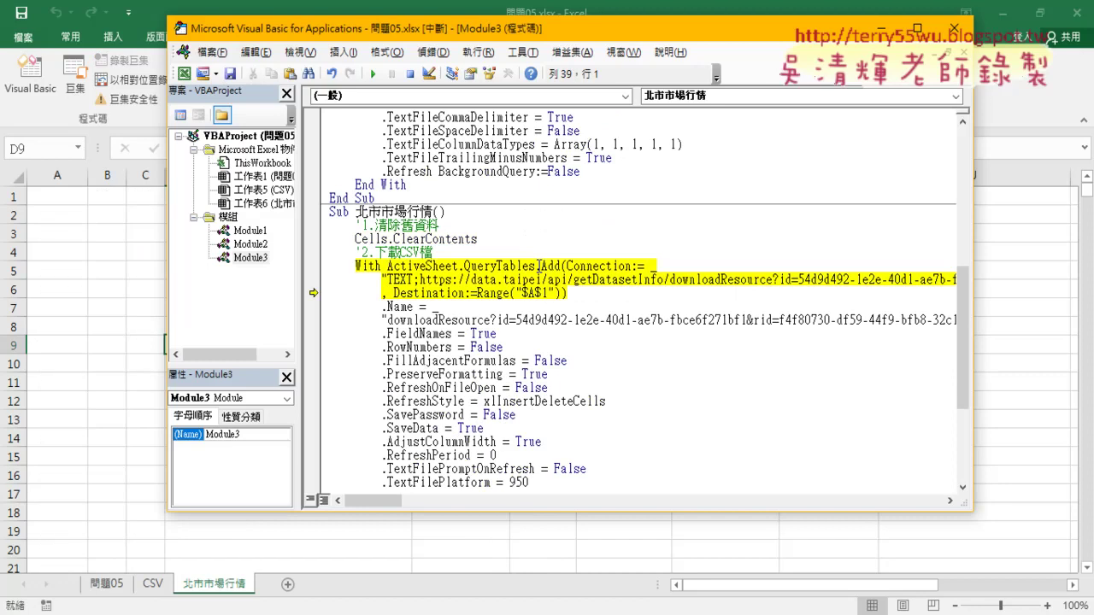
pyautogui.moveTo(585, 38); pyautogui.dragTo(502, 39)
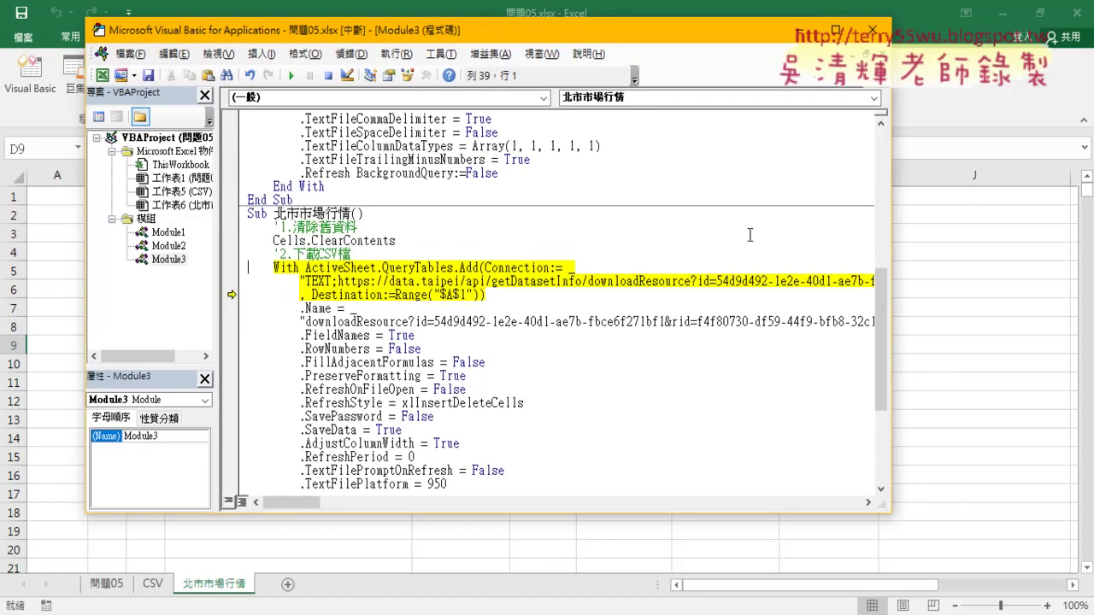
pyautogui.moveTo(892, 299); pyautogui.dragTo(1021, 300)
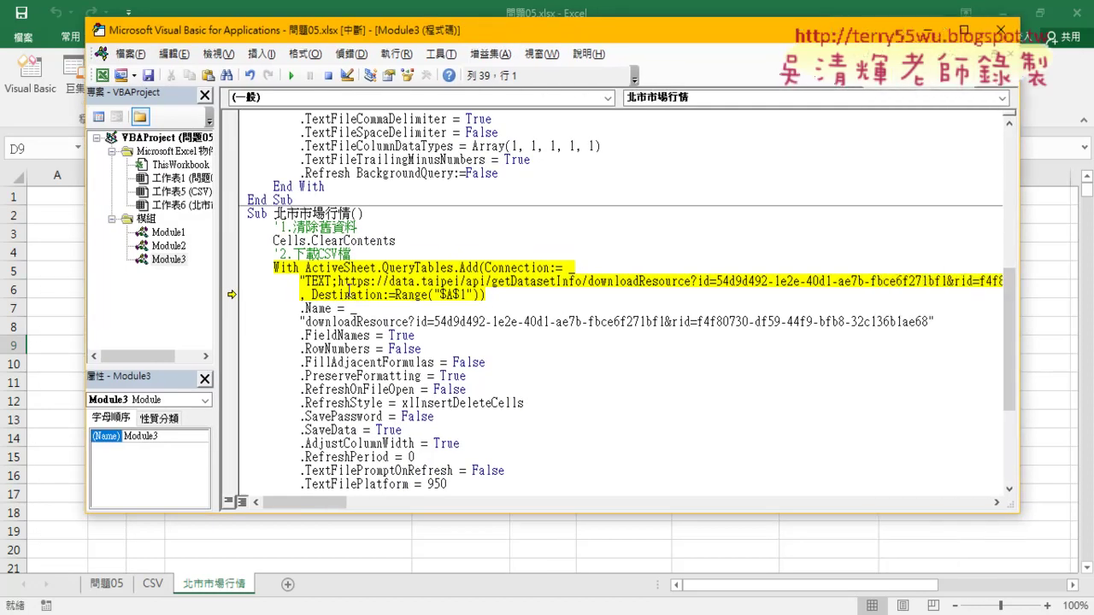
pyautogui.moveTo(337, 281); pyautogui.dragTo(845, 284)
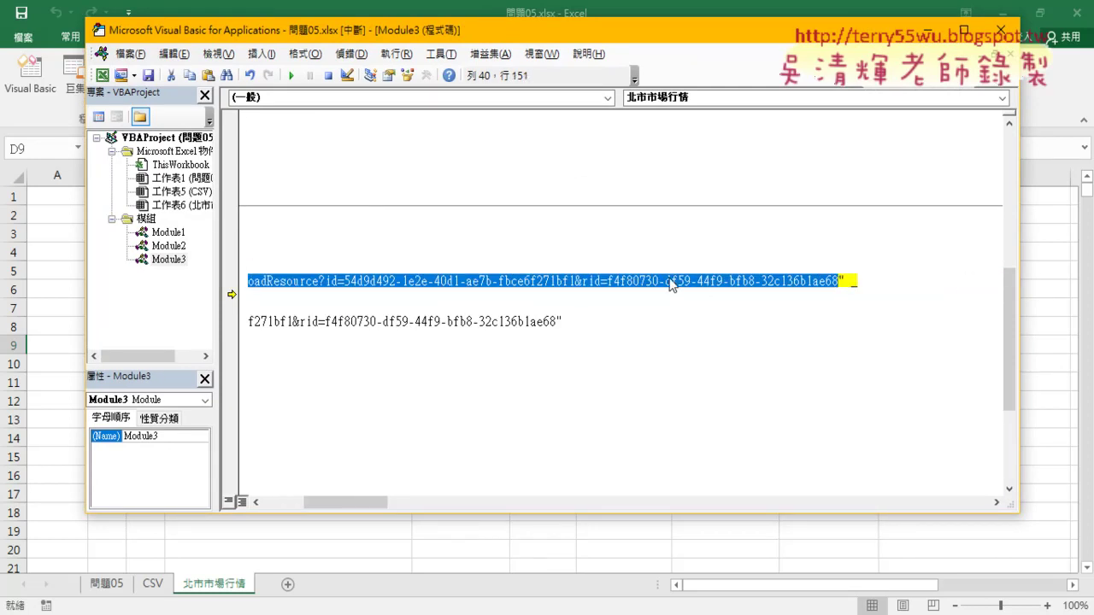
pyautogui.moveTo(341, 505); pyautogui.dragTo(300, 504)
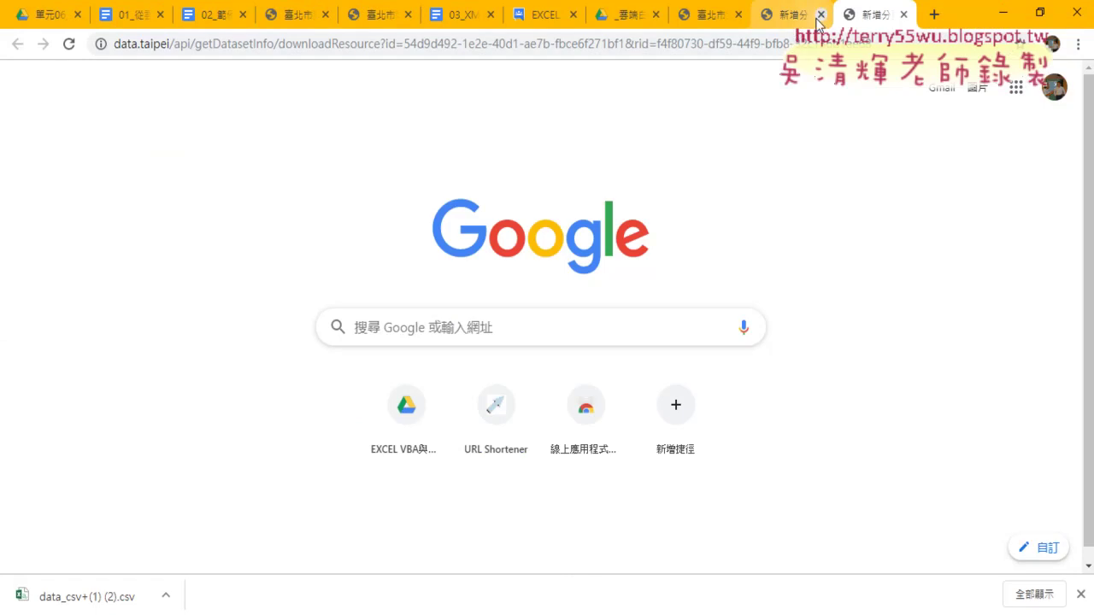
# Step: Close the two blank tabs and return to the market price dataset page
pyautogui.click(820, 14)
pyautogui.click(703, 18)
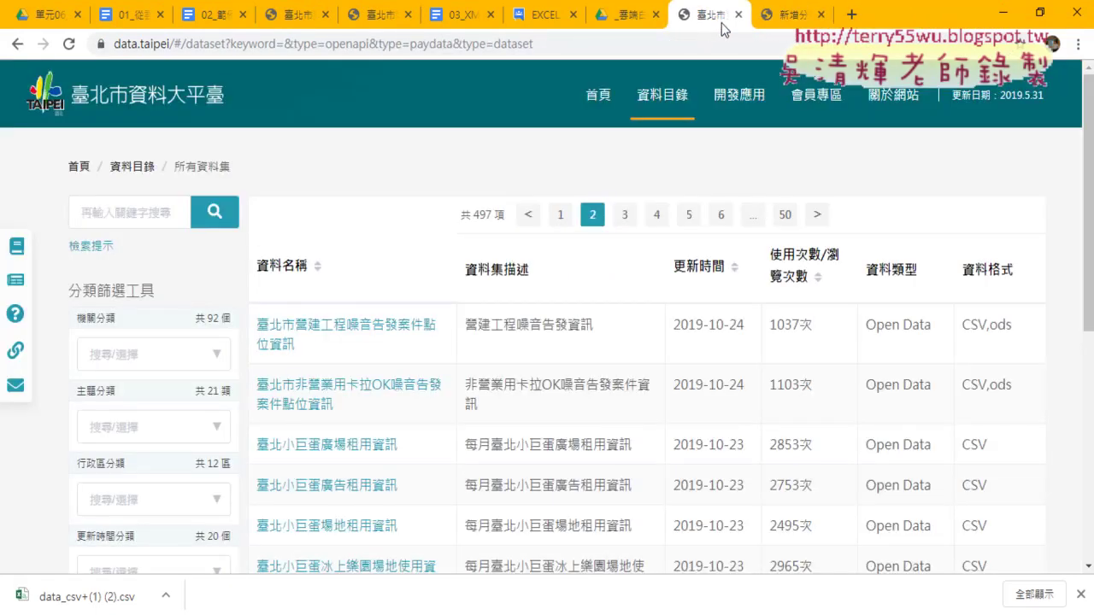
pyautogui.click(787, 17)
pyautogui.click(297, 11)
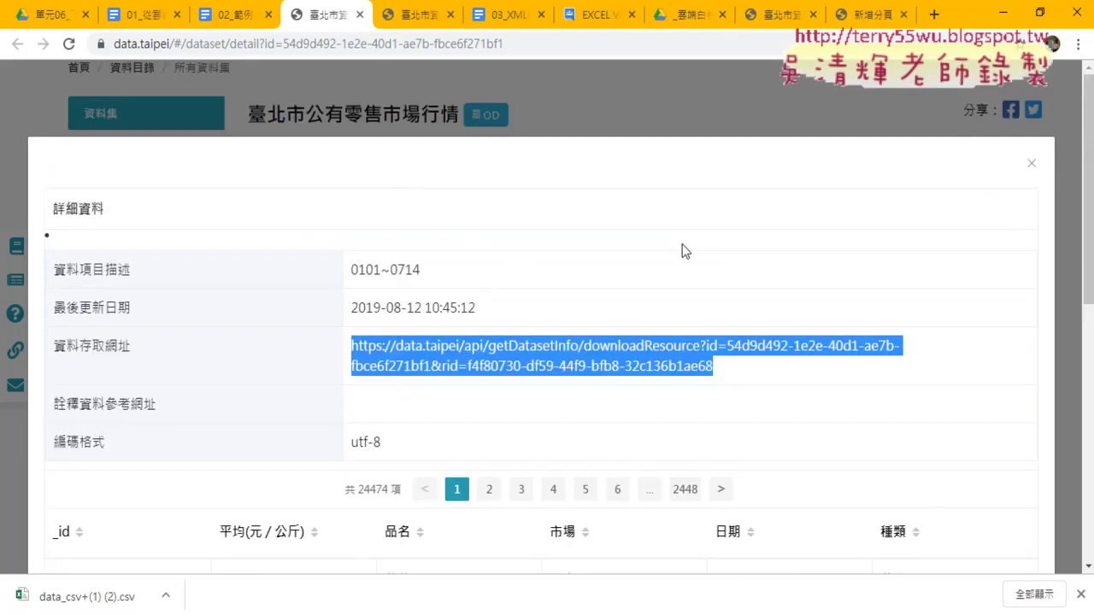
# Step: Open the dataset's preview details and highlight its download URL and utf-8 encoding
pyautogui.click(1031, 163)
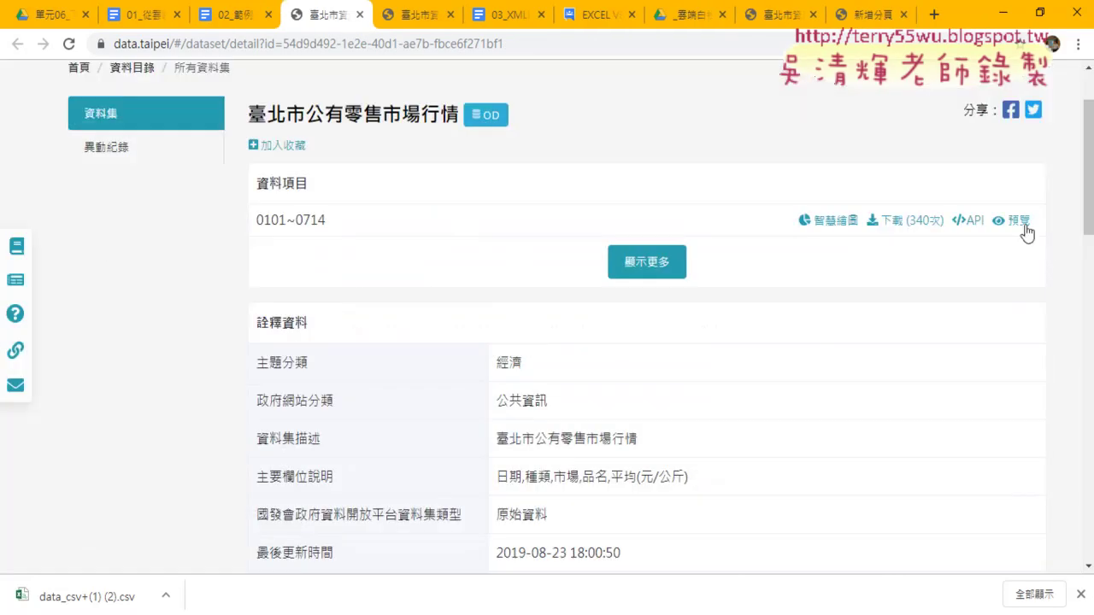
pyautogui.click(1026, 224)
pyautogui.moveTo(750, 370)
pyautogui.mouseDown()
pyautogui.moveTo(350, 372)
pyautogui.moveTo(350, 352)
pyautogui.mouseUp()
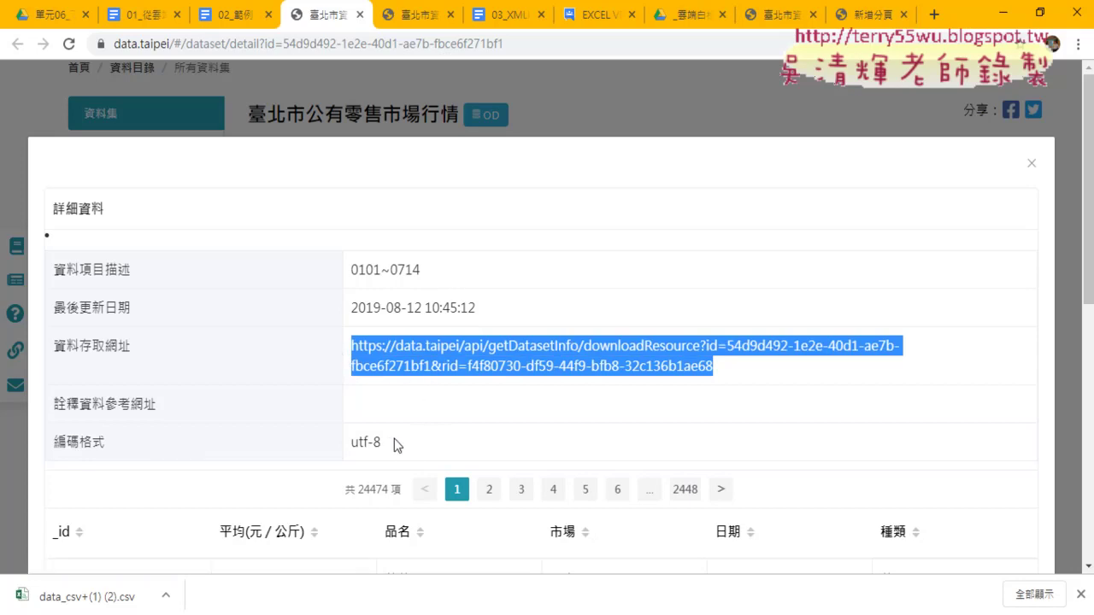
pyautogui.moveTo(395, 440); pyautogui.dragTo(351, 442)
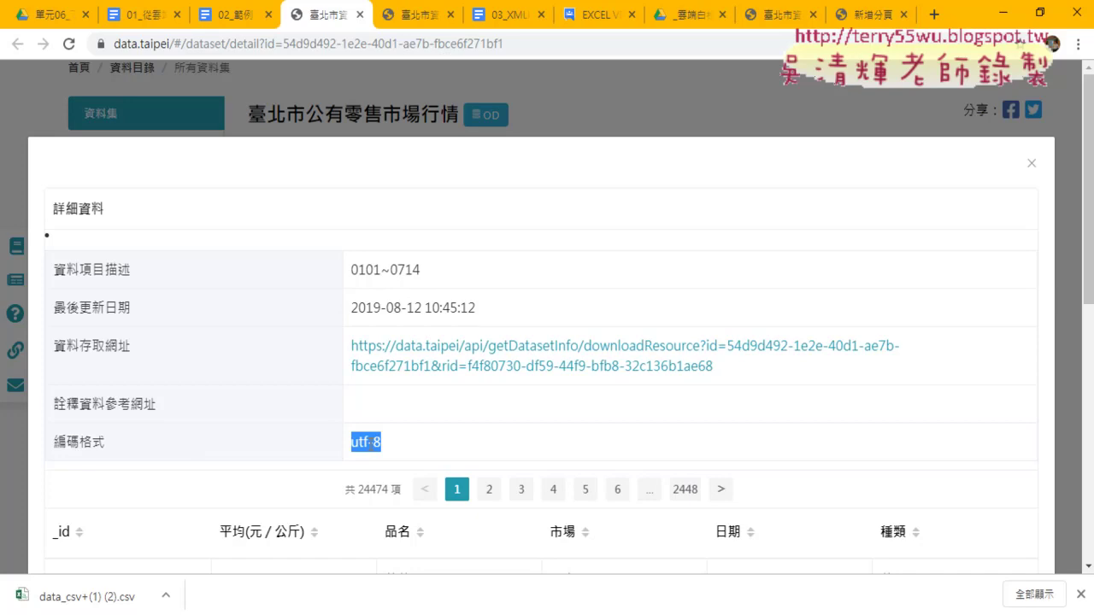
# Step: Back in the macro code, highlight the TextFilePlatform property
pyautogui.click(1004, 17)
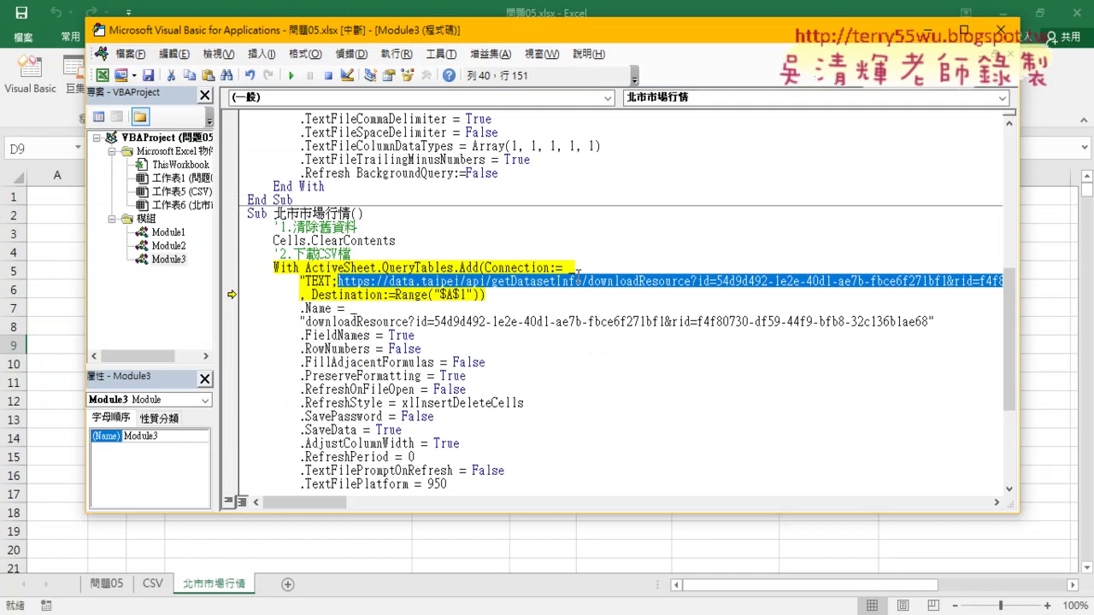
pyautogui.scroll(-1, 622, 318)
pyautogui.scroll(-1, 622, 318)
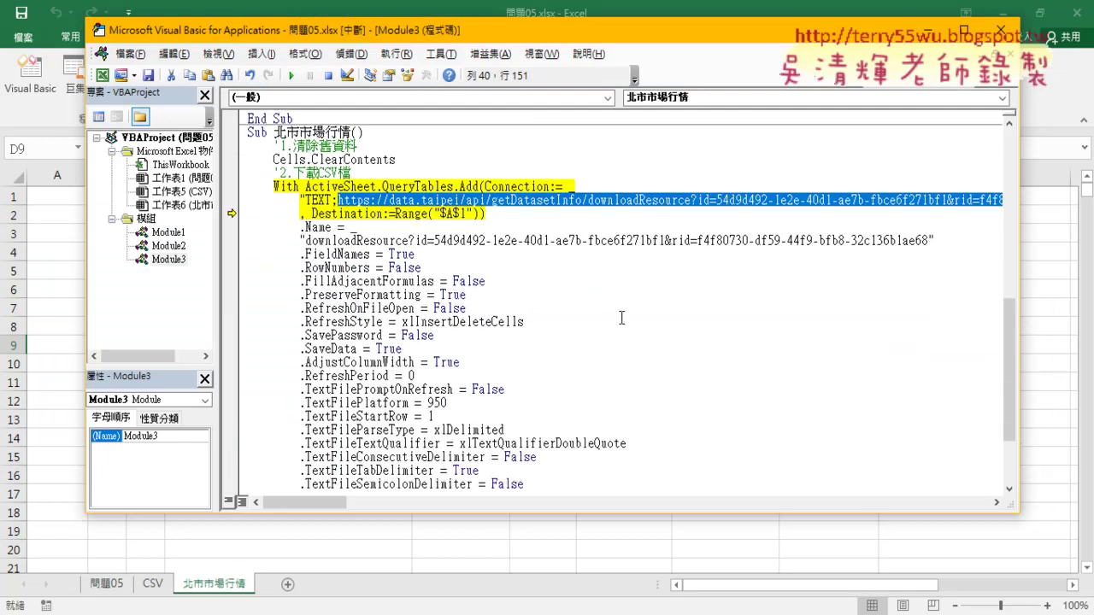
pyautogui.scroll(-1, 621, 318)
pyautogui.scroll(-1, 621, 318)
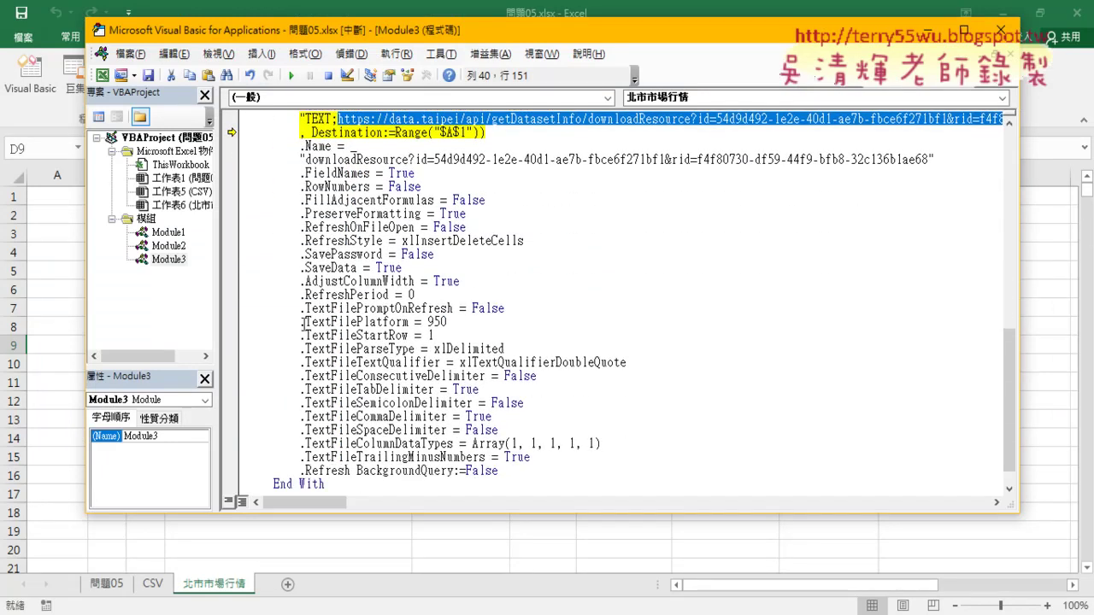
pyautogui.moveTo(304, 323); pyautogui.dragTo(358, 323)
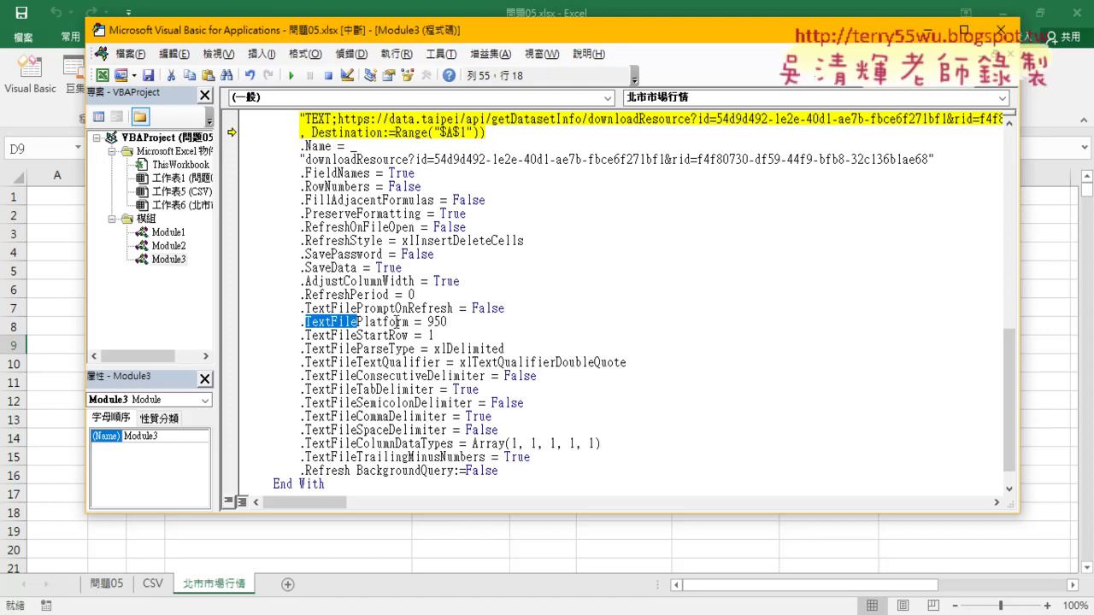
pyautogui.moveTo(358, 324); pyautogui.dragTo(411, 323)
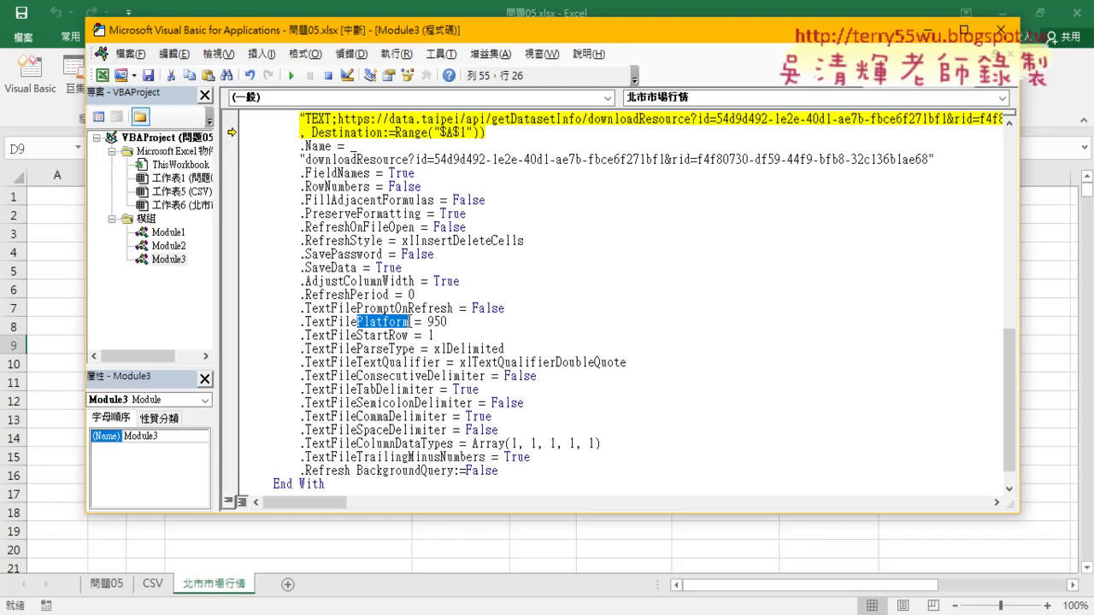
# Step: Open Module2 and highlight its 65001 TextFilePlatform value for comparison
pyautogui.scroll(2, 414, 321)
pyautogui.scroll(1, 414, 320)
pyautogui.scroll(1, 414, 320)
pyautogui.scroll(3, 414, 321)
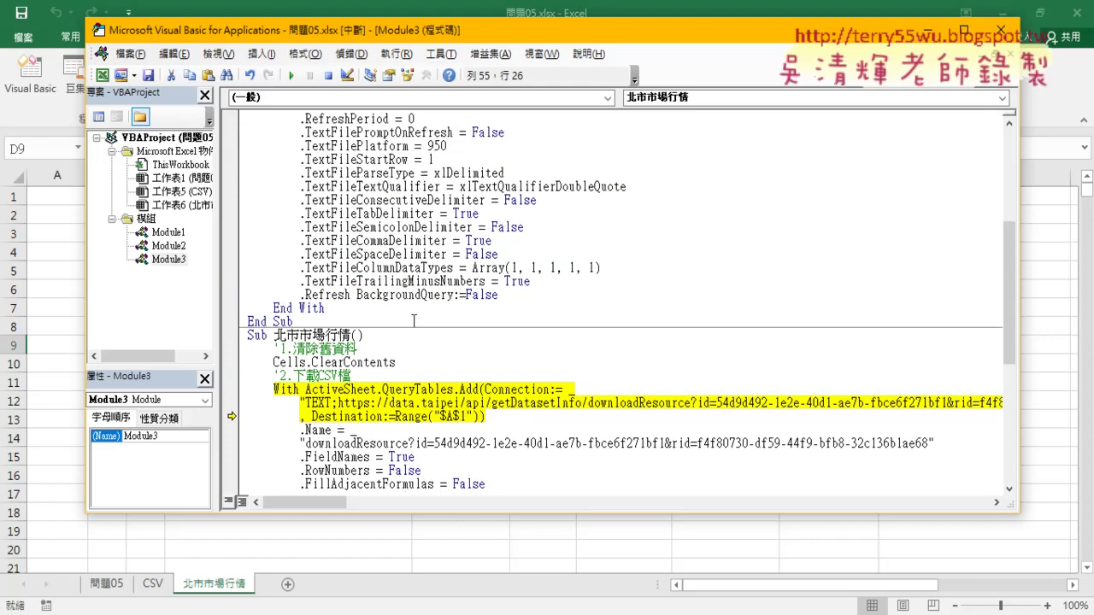
pyautogui.scroll(1, 414, 321)
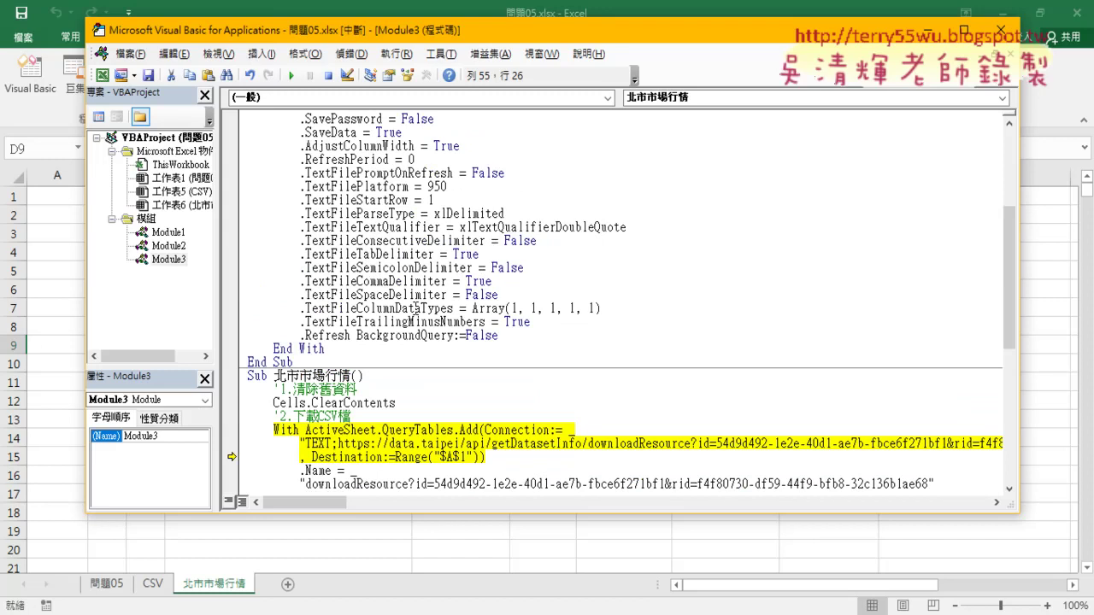
pyautogui.scroll(1, 416, 309)
pyautogui.doubleClick(169, 247)
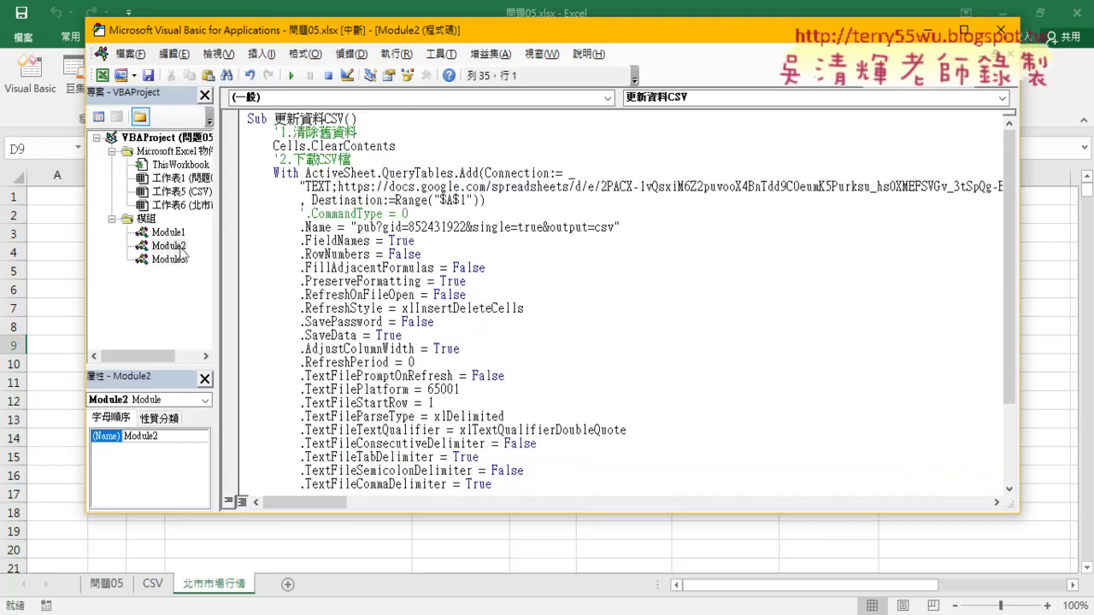
pyautogui.moveTo(461, 390); pyautogui.dragTo(429, 390)
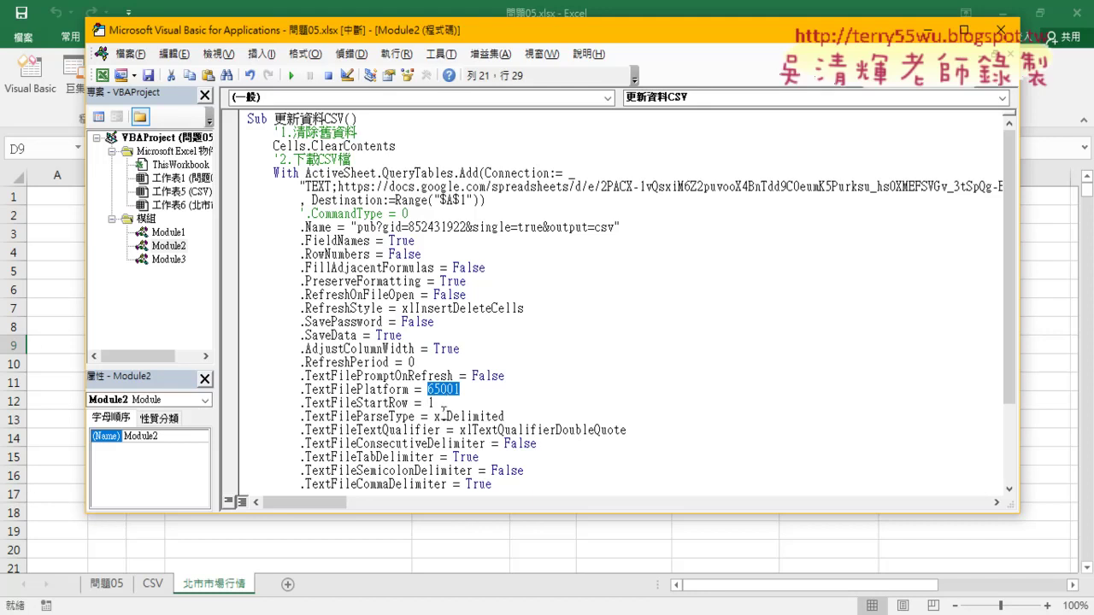
# Step: In Module3, select the 950 platform value and the Array(1, 1, 1, 1, 1) column types
pyautogui.doubleClick(169, 260)
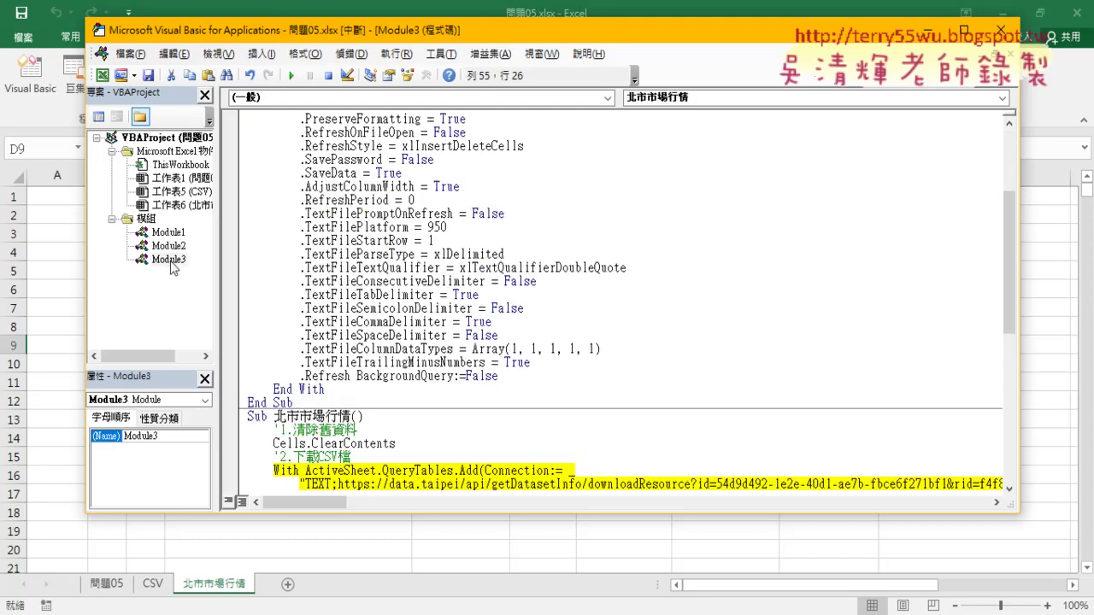
pyautogui.press('F3')
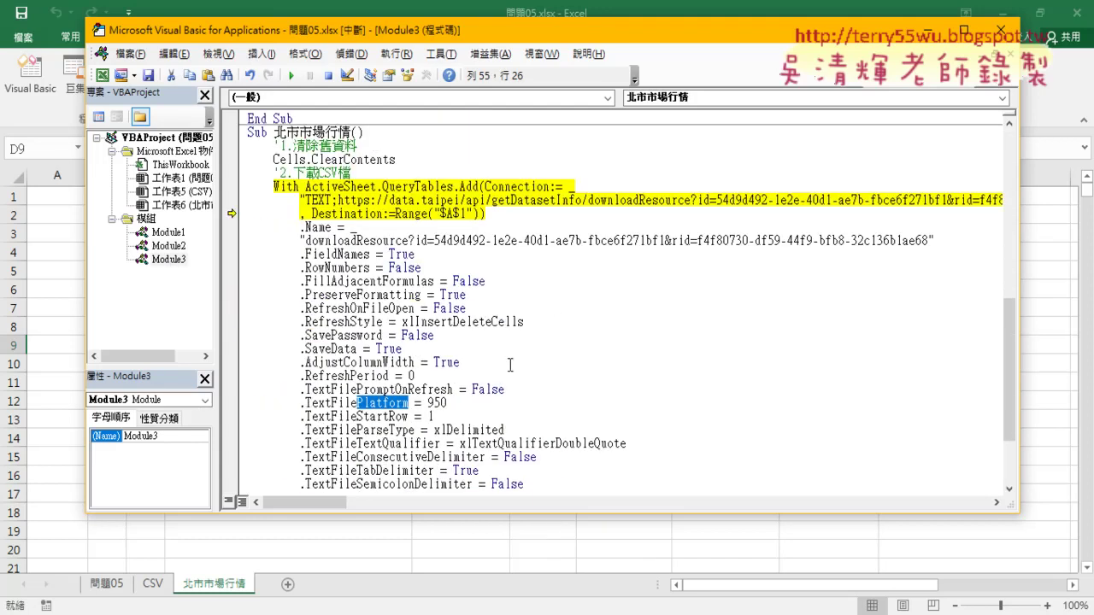
pyautogui.scroll(-2, 480, 363)
pyautogui.doubleClick(437, 321)
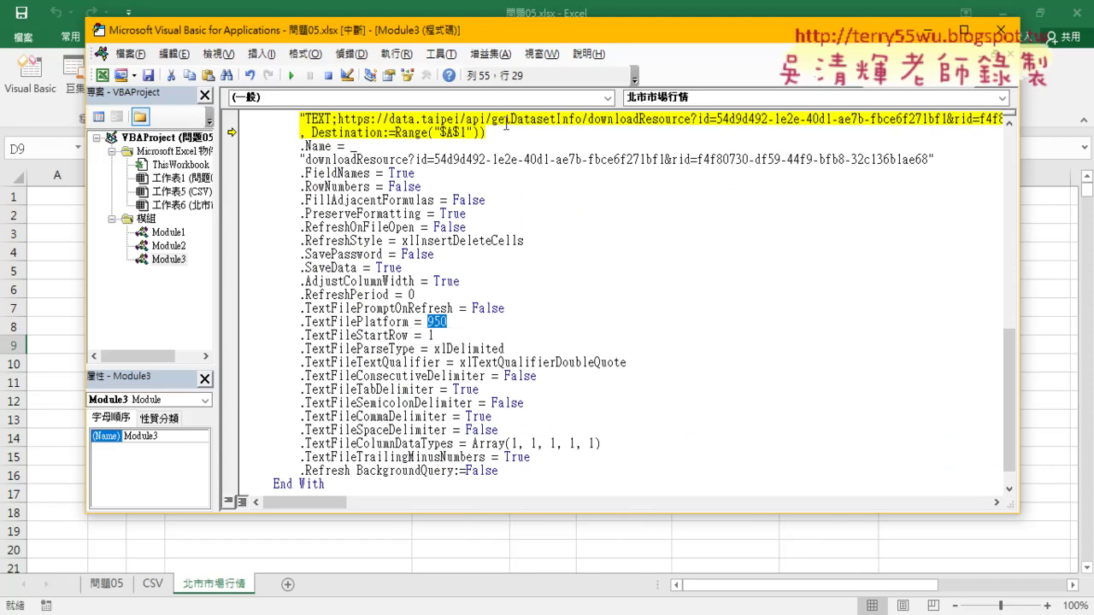
pyautogui.scroll(-1, 432, 338)
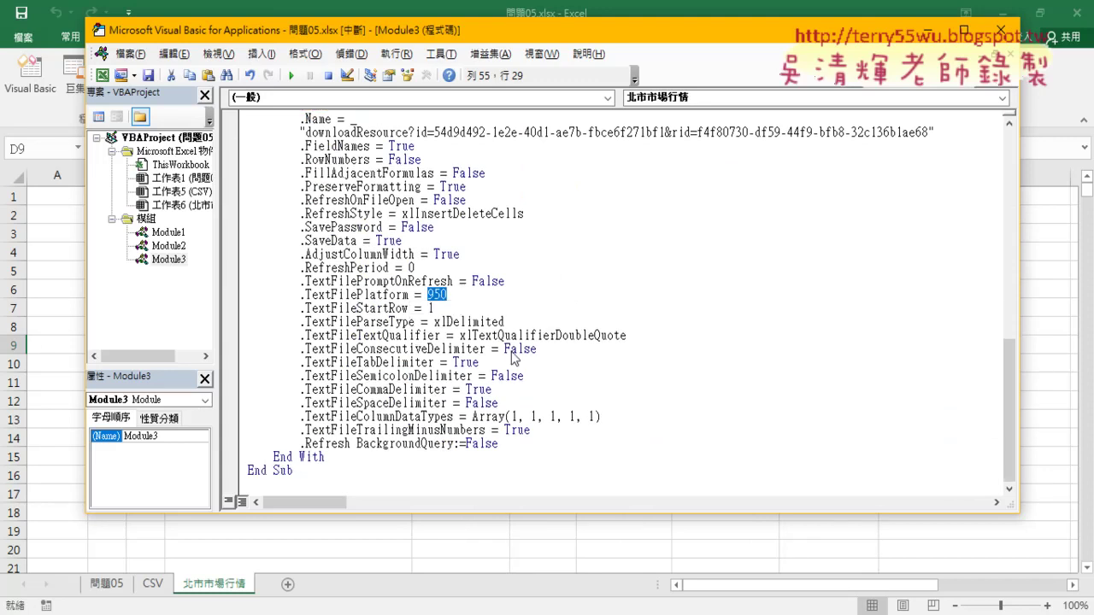
pyautogui.moveTo(472, 419); pyautogui.dragTo(623, 422)
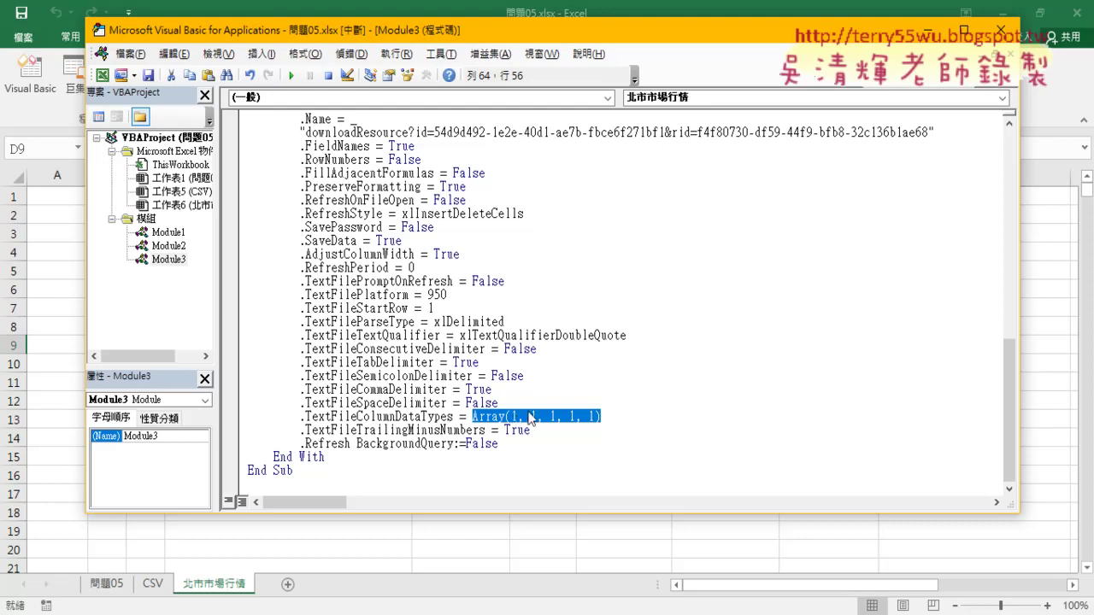
pyautogui.press('F8')
# Step: Open Module2 and highlight its column data types array
pyautogui.scroll(1, 529, 417)
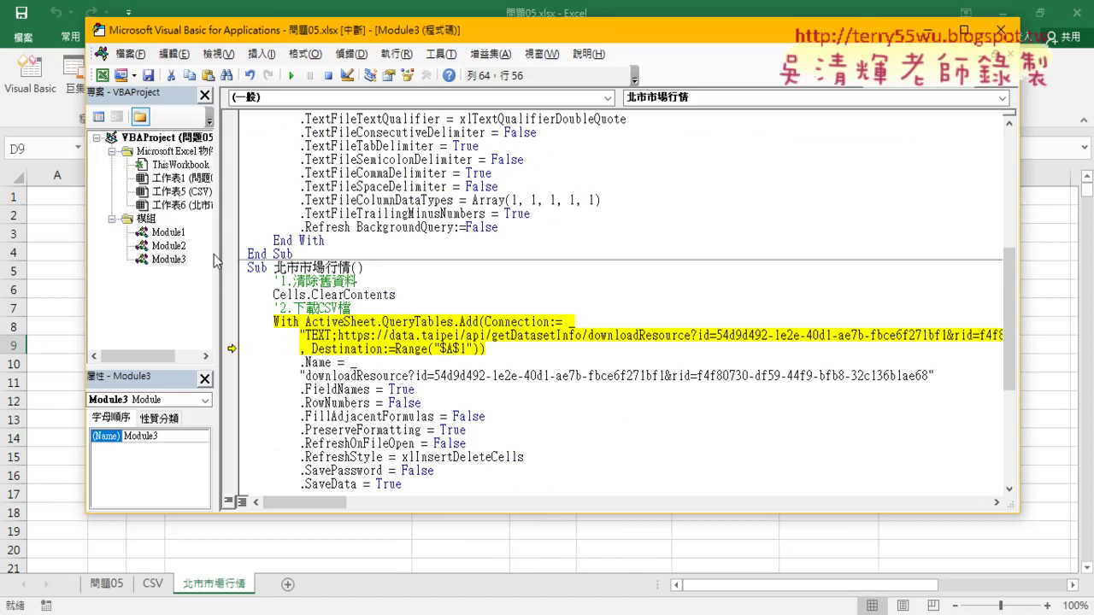
pyautogui.click(169, 246)
pyautogui.doubleClick(168, 246)
pyautogui.scroll(-3, 592, 384)
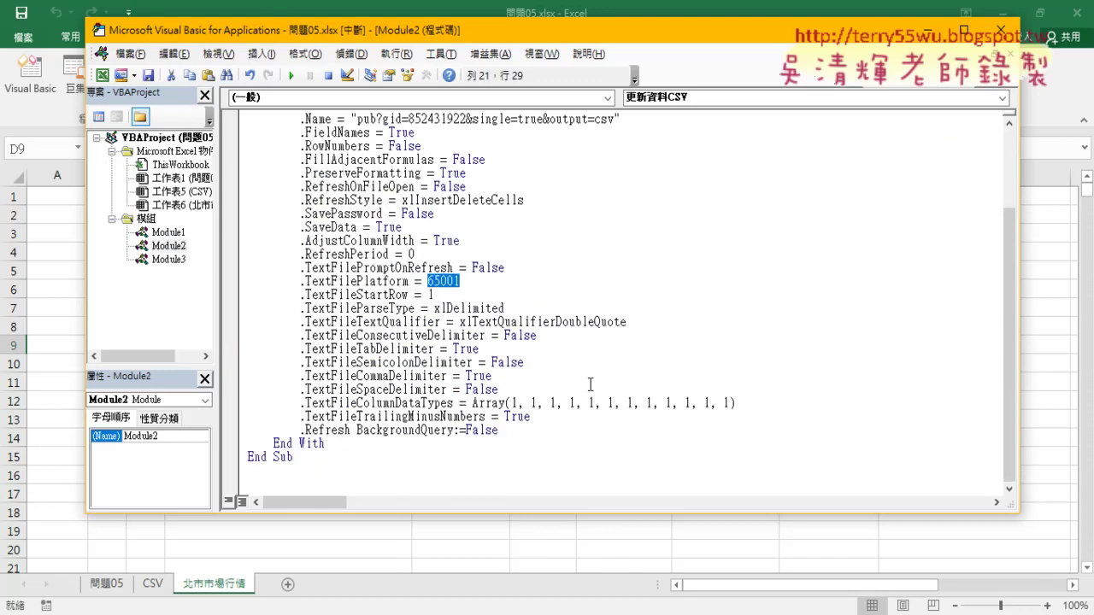
pyautogui.click(749, 406)
pyautogui.moveTo(749, 406); pyautogui.dragTo(516, 411)
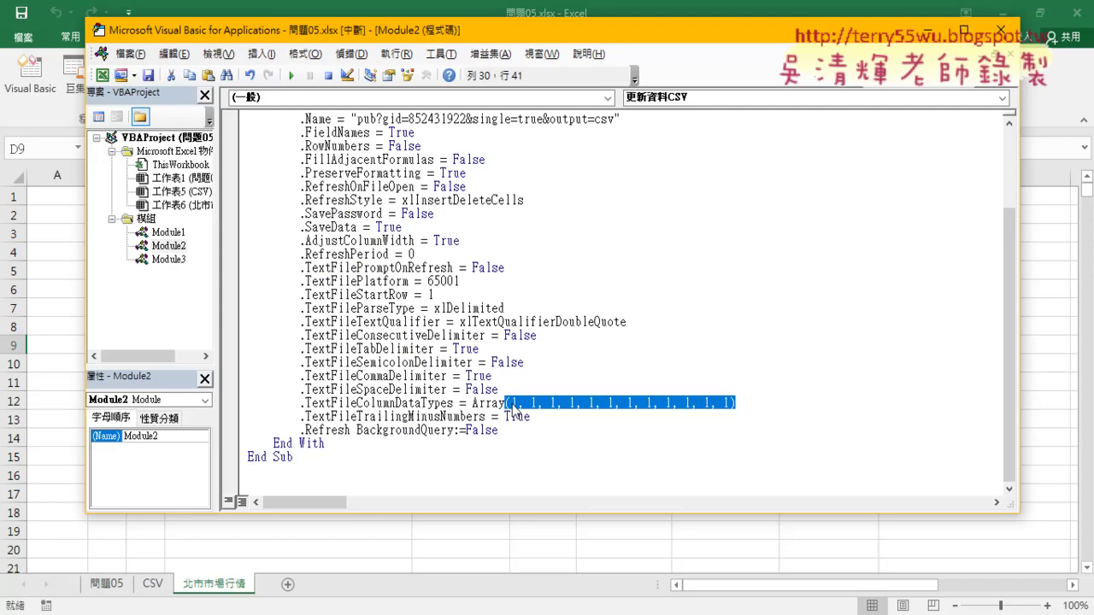
# Step: Return to Module3 and select the last 1 in its column data types array
pyautogui.doubleClick(164, 259)
pyautogui.scroll(-1, 486, 441)
pyautogui.scroll(-5, 486, 442)
pyautogui.moveTo(509, 416)
pyautogui.mouseDown()
pyautogui.moveTo(596, 417)
pyautogui.moveTo(511, 416)
pyautogui.mouseUp()
pyautogui.click(598, 416)
pyautogui.doubleClick(588, 416)
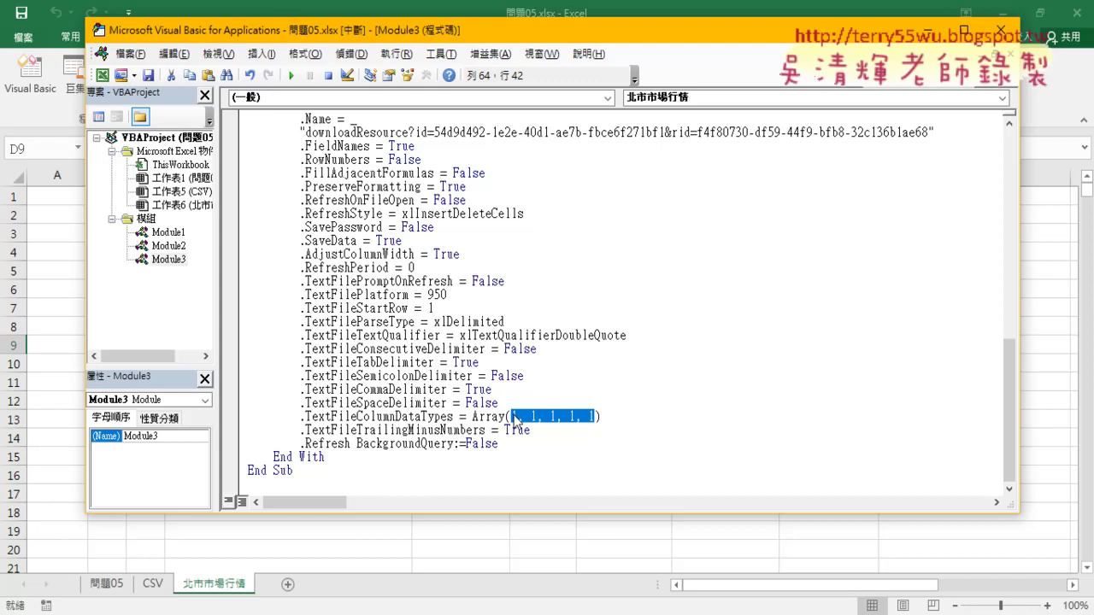
# Step: Reselect 950 and the whole Array(1, 1, 1, 1, 1), then shift the VBA editor to reveal the sheet
pyautogui.scroll(2, 481, 295)
pyautogui.scroll(1, 509, 231)
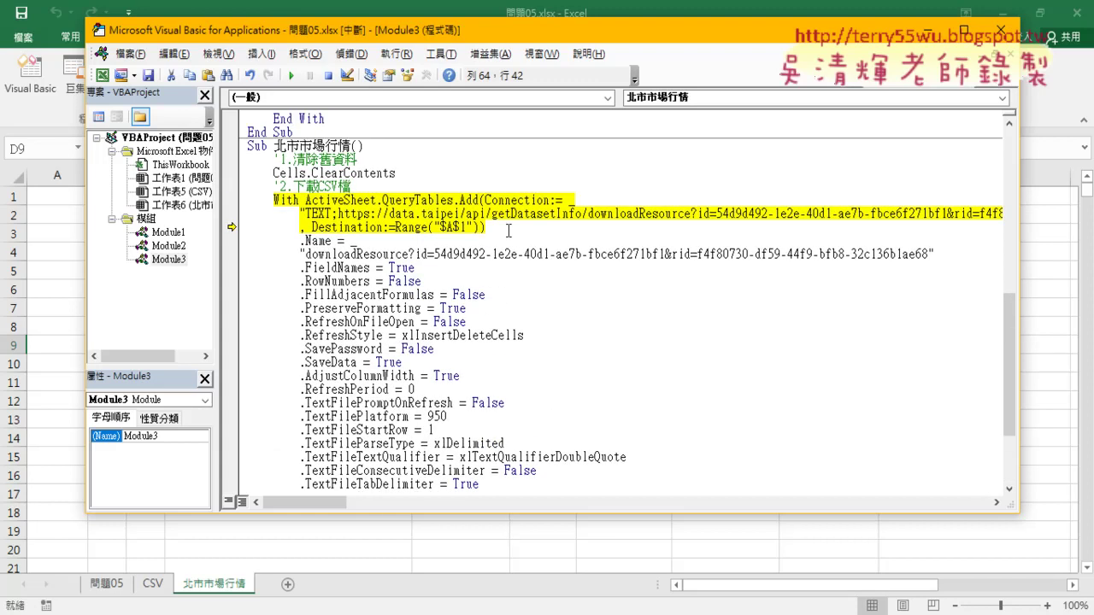
pyautogui.scroll(-2, 511, 317)
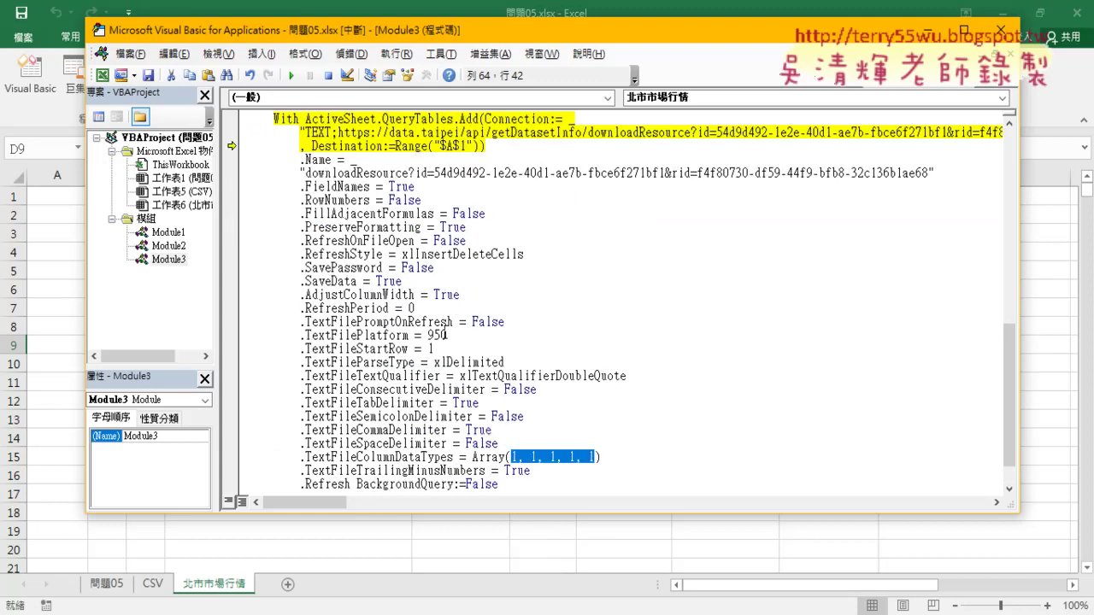
pyautogui.doubleClick(441, 335)
pyautogui.scroll(-1, 544, 387)
pyautogui.doubleClick(590, 416)
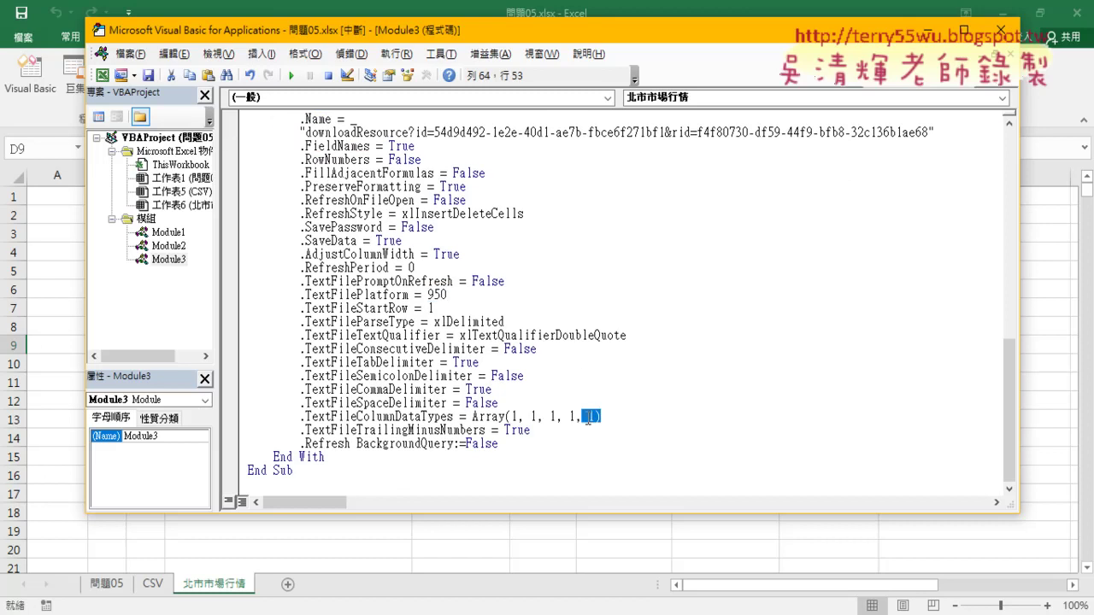
pyautogui.moveTo(588, 419); pyautogui.dragTo(475, 425)
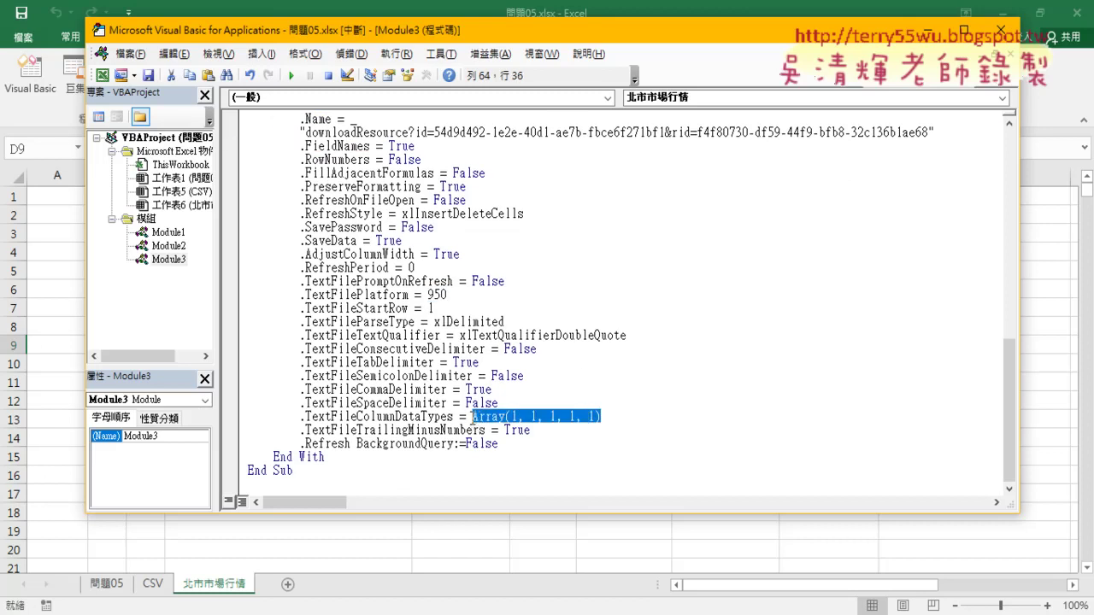
pyautogui.moveTo(504, 30); pyautogui.dragTo(669, 68)
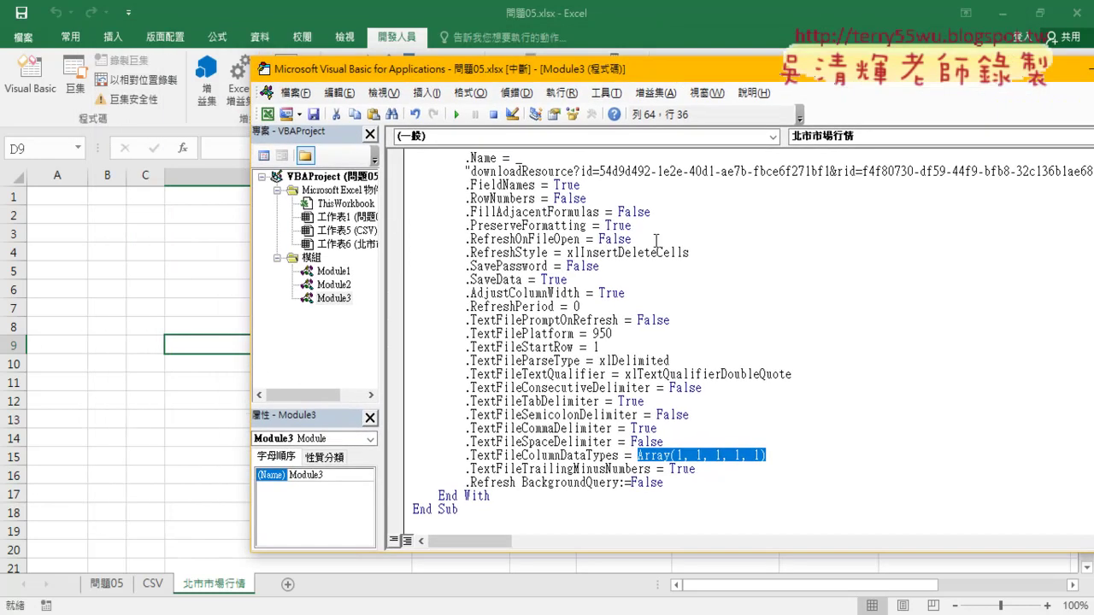
# Step: Step the paused import macro forward several lines with F8
pyautogui.scroll(2, 735, 342)
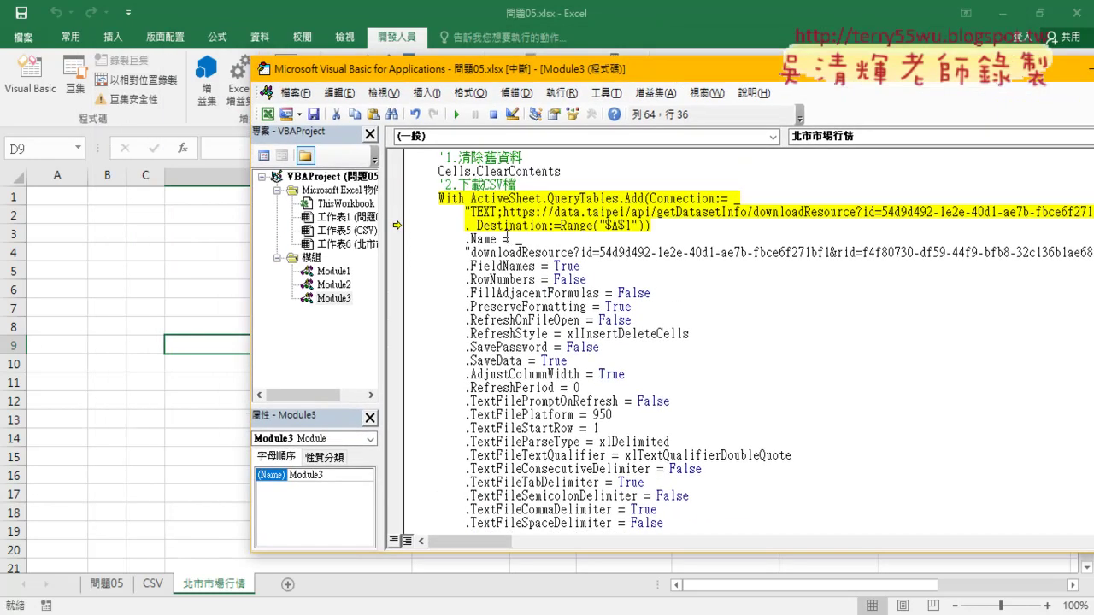
pyautogui.press('F8')
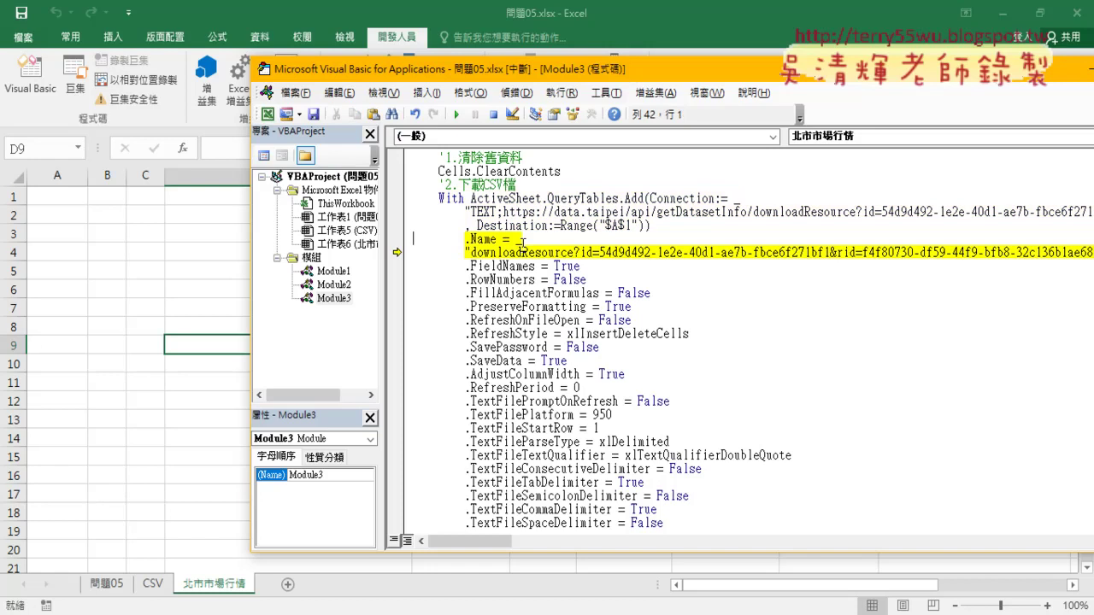
pyautogui.press('F8')
pyautogui.press('F8')
pyautogui.press('F8')
pyautogui.press('F8')
pyautogui.press('F8')
pyautogui.press('F8')
pyautogui.press('F8')
pyautogui.press('F8')
pyautogui.press('F8')
pyautogui.press('F8')
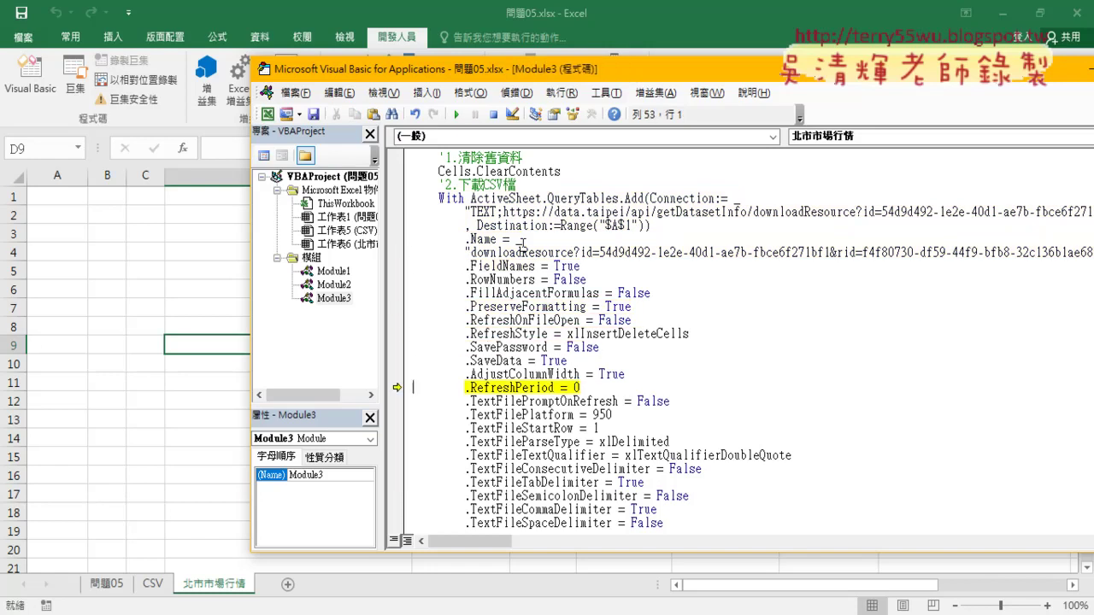
pyautogui.press('F8')
pyautogui.press('F8')
pyautogui.press('F8')
pyautogui.press('F8')
pyautogui.press('F8')
pyautogui.press('F8')
pyautogui.press('F8')
pyautogui.press('F8')
pyautogui.press('F8')
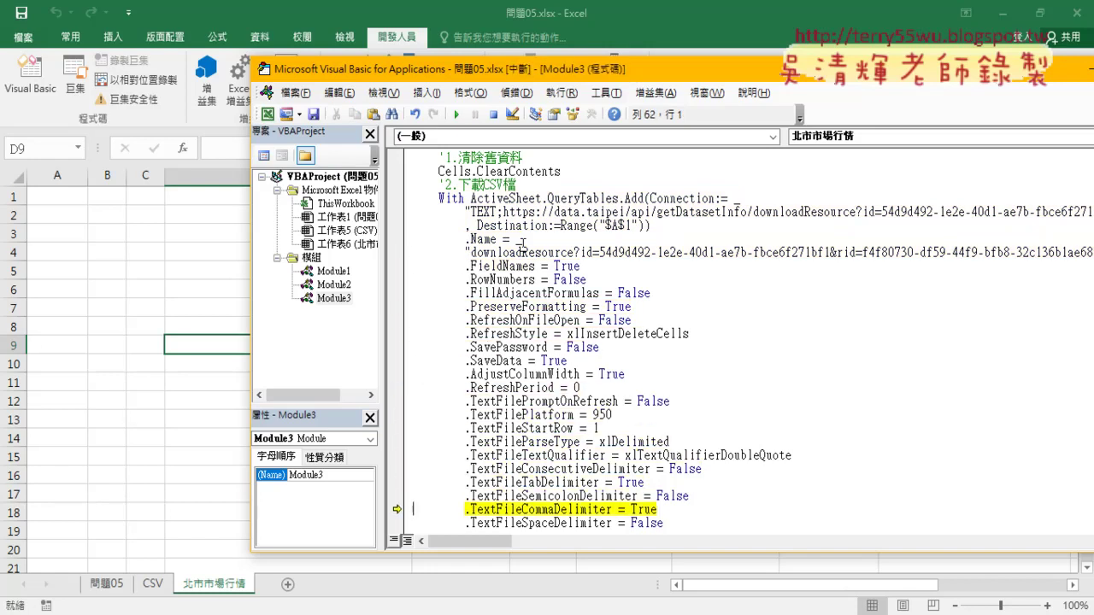
pyautogui.press('F8')
pyautogui.press('F8')
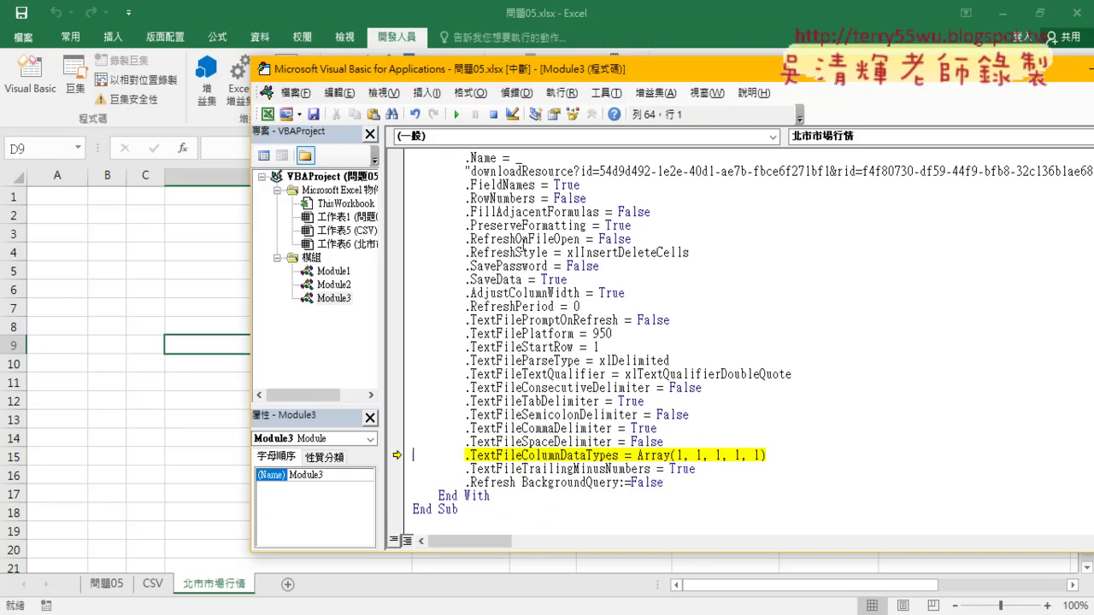
# Step: Temporarily change the last column data type to 9, then restore it to 1
pyautogui.doubleClick(756, 456)
pyautogui.write('9')
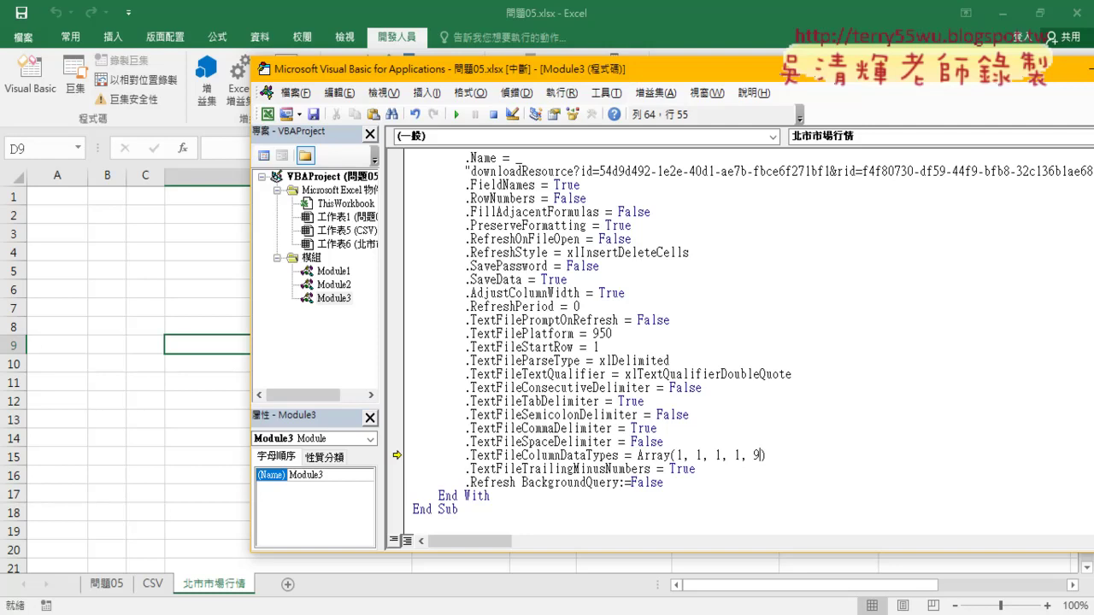
pyautogui.press('BackSpace')
pyautogui.write('1')
pyautogui.click(644, 456)
# Step: Step through the refresh line so 北市市場行情 fills with price rows from 2019/1/1
pyautogui.press('F8')
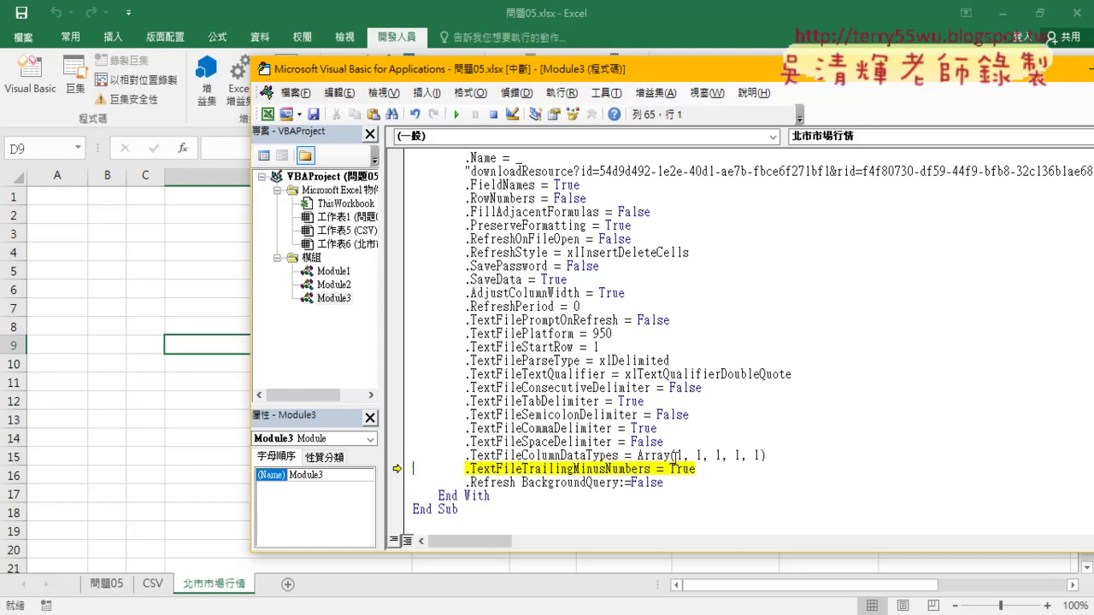
pyautogui.press('F8')
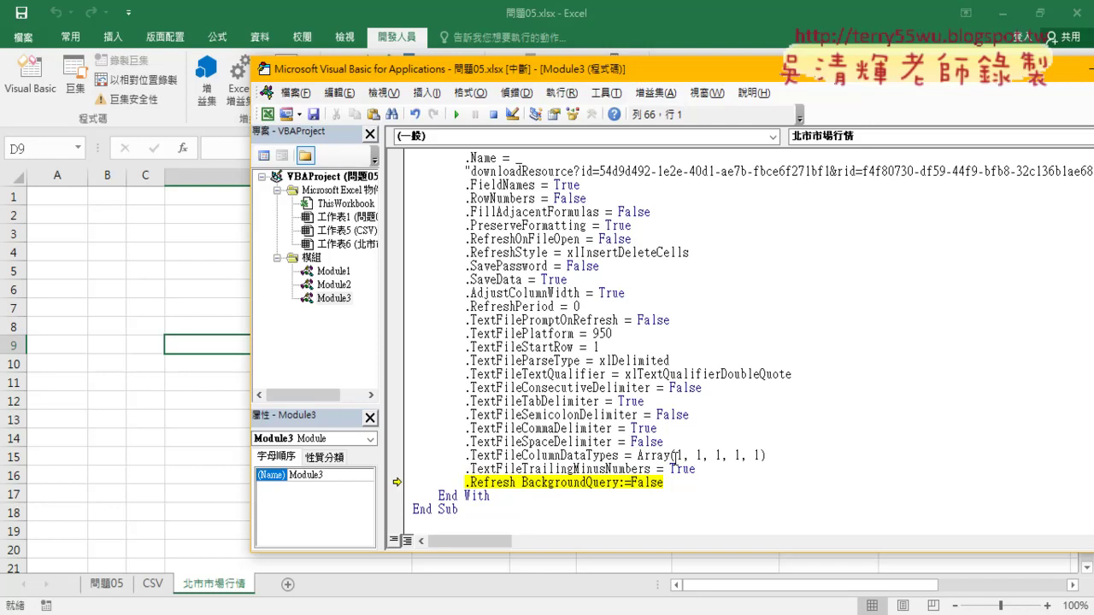
pyautogui.press('F8')
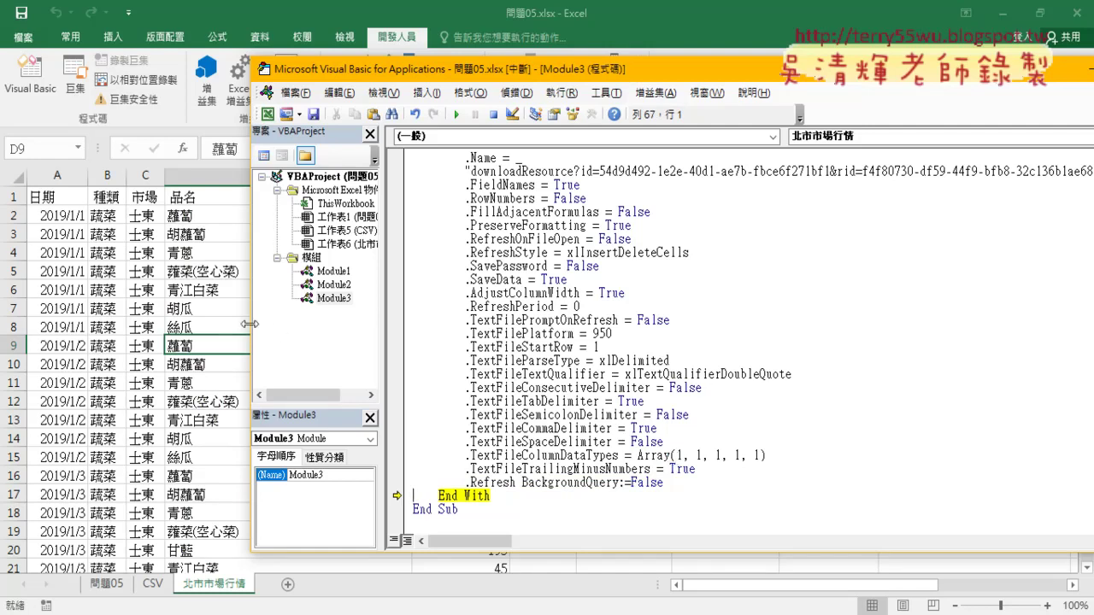
# Step: Narrow the VBA editor and shift it left so the 日期, 種類, 市場 and 品名 columns show beside the macro code
pyautogui.moveTo(252, 326); pyautogui.dragTo(326, 328)
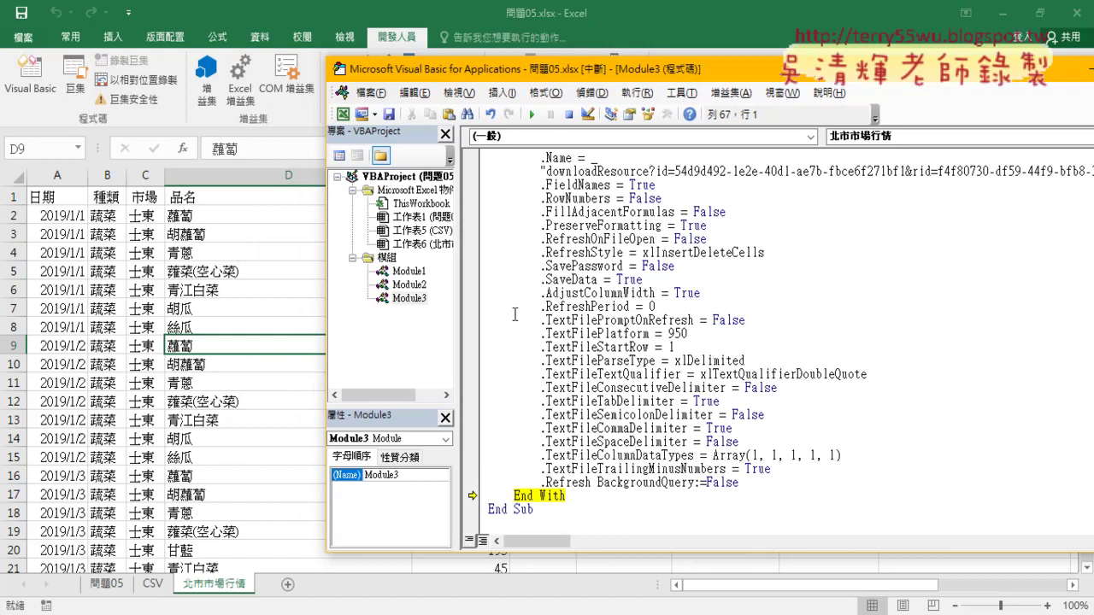
pyautogui.moveTo(491, 71); pyautogui.dragTo(386, 84)
pyautogui.click(519, 334)
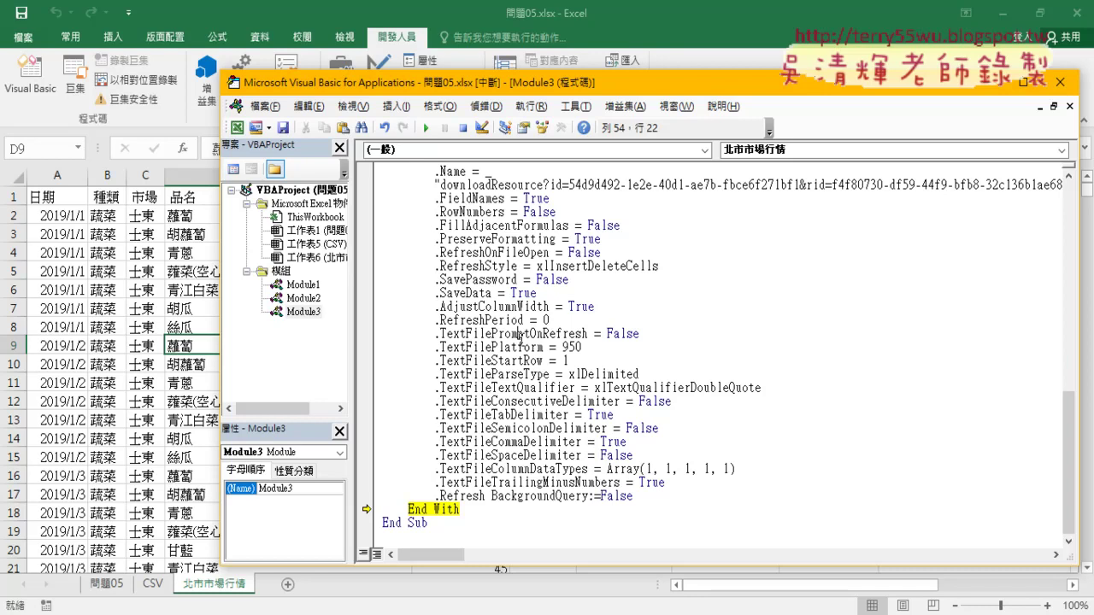
pyautogui.scroll(1, 519, 336)
pyautogui.scroll(1, 519, 336)
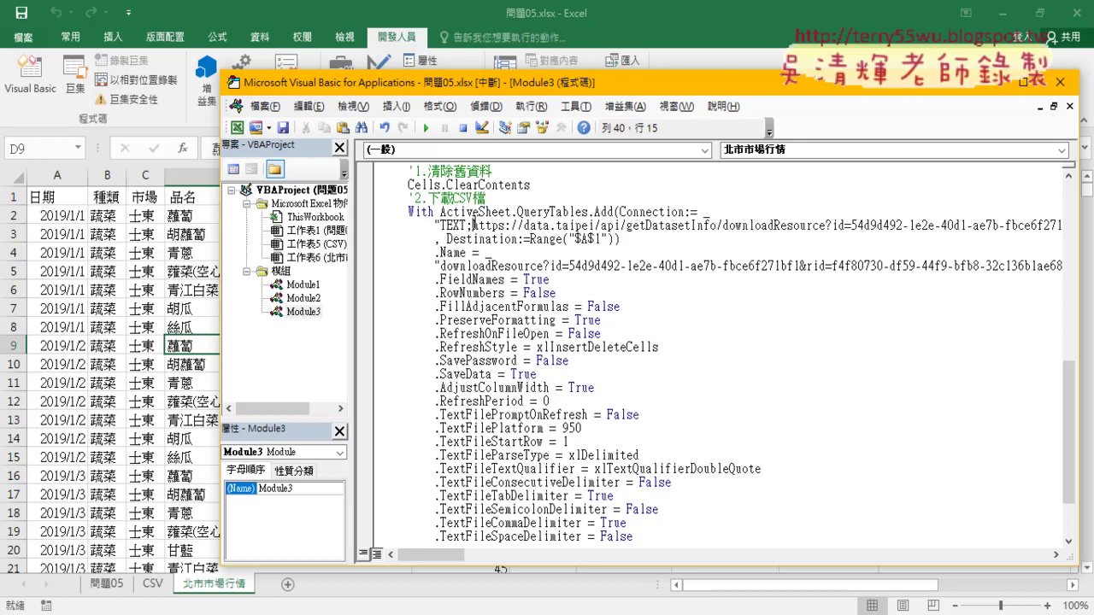
pyautogui.moveTo(472, 225); pyautogui.dragTo(846, 226)
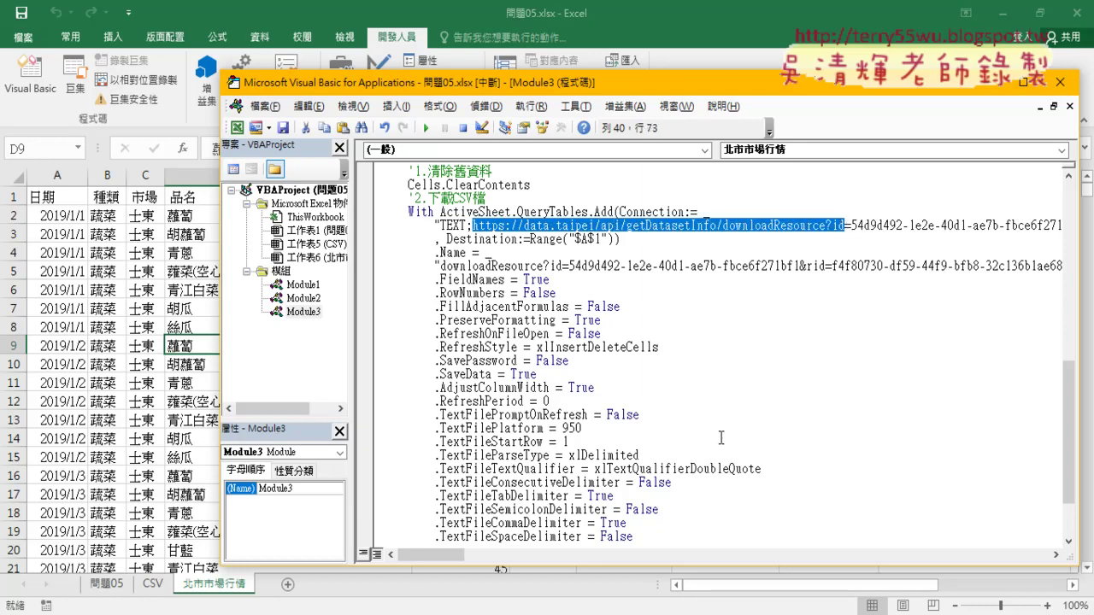
pyautogui.scroll(-1, 722, 436)
pyautogui.click(586, 387)
pyautogui.moveTo(587, 387); pyautogui.dragTo(562, 388)
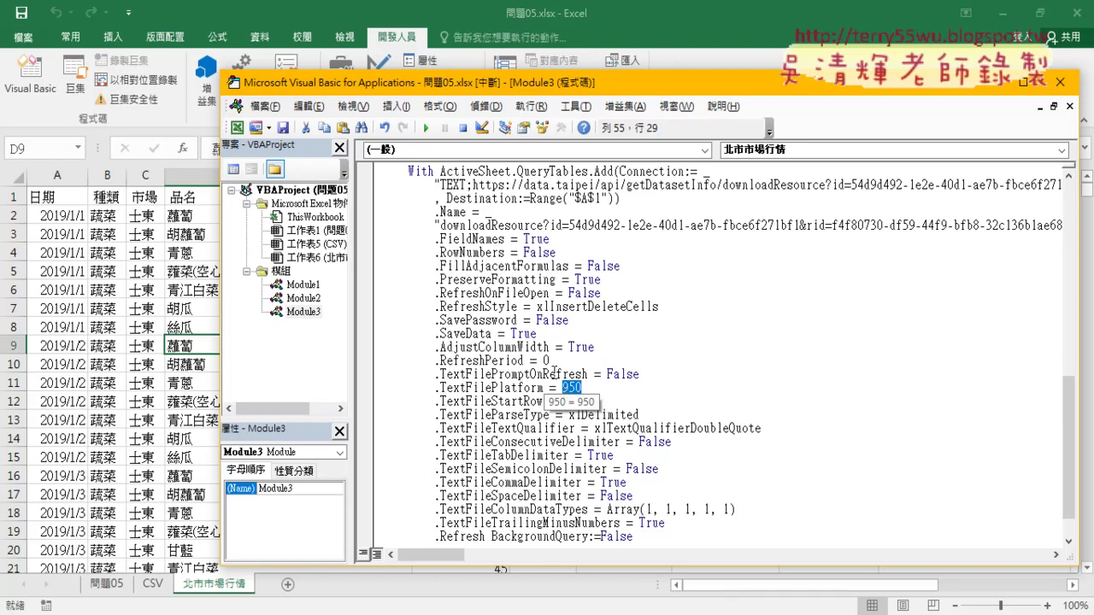
pyautogui.click(306, 298)
pyautogui.doubleClick(306, 299)
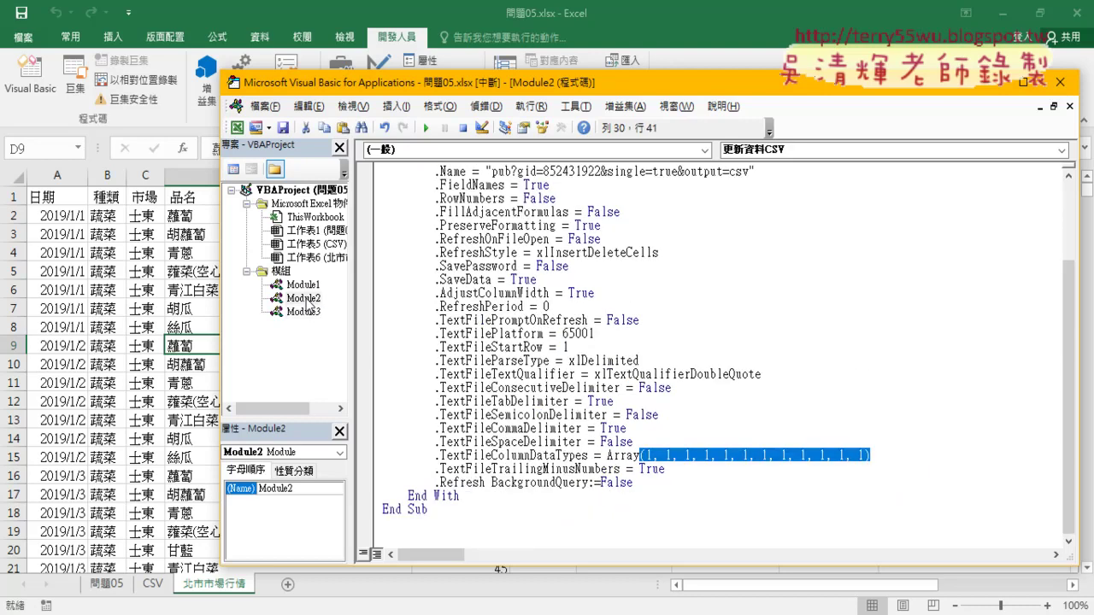
pyautogui.moveTo(597, 333); pyautogui.dragTo(563, 334)
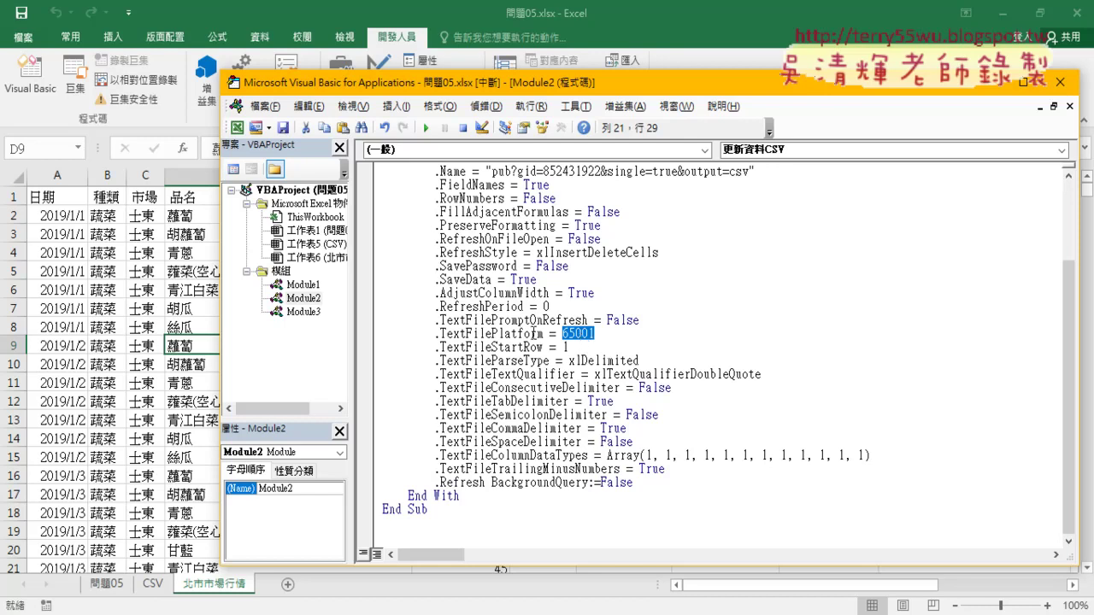
pyautogui.doubleClick(304, 312)
pyautogui.scroll(-1, 501, 427)
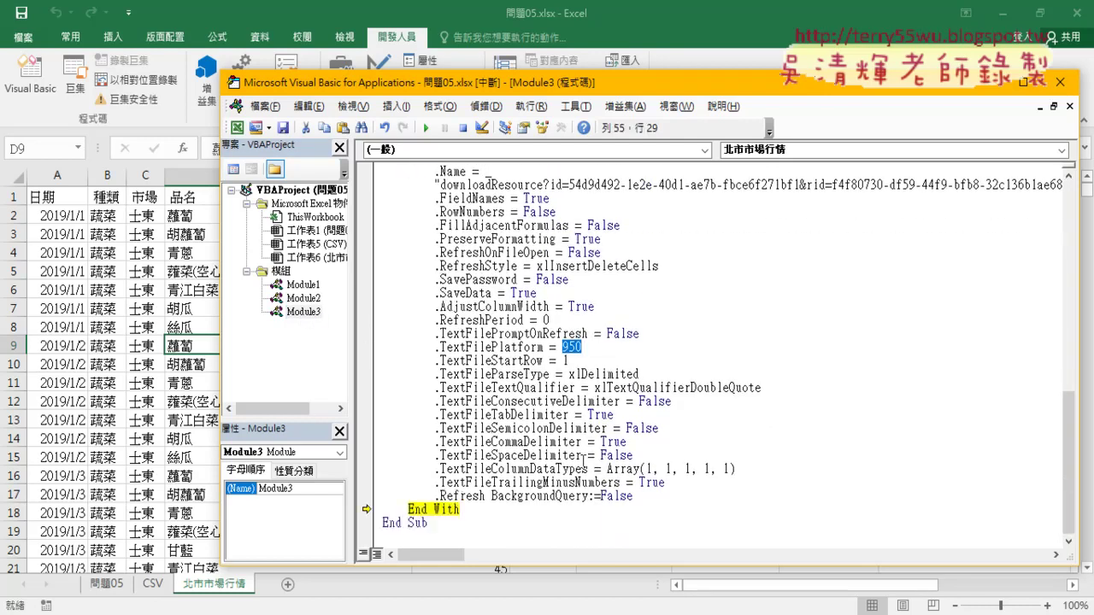
pyautogui.moveTo(735, 468)
pyautogui.mouseDown()
pyautogui.moveTo(653, 468)
pyautogui.moveTo(608, 483)
pyautogui.mouseUp()
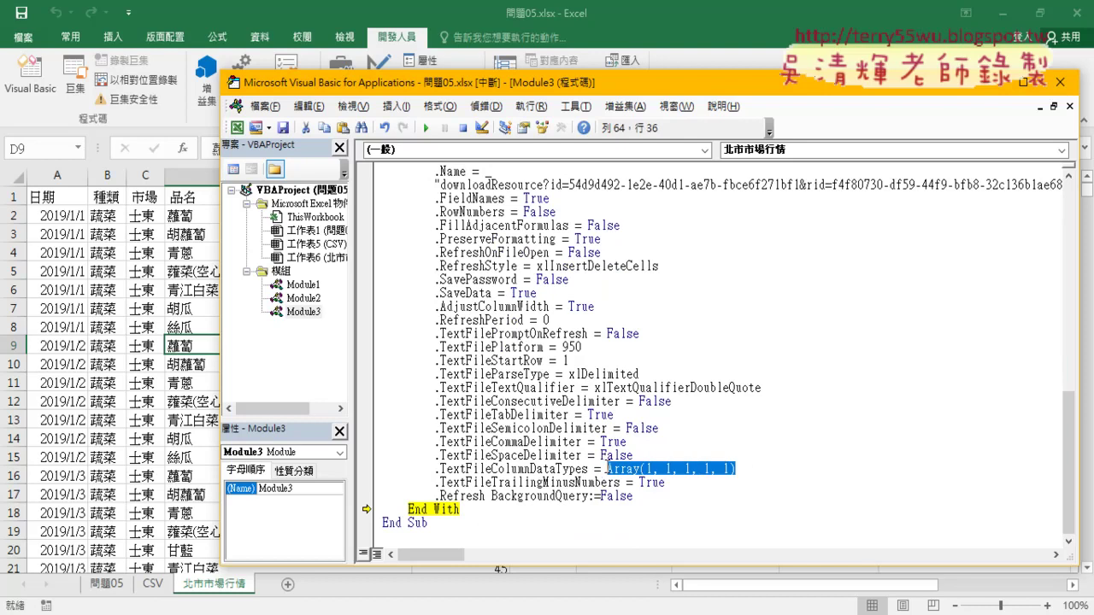